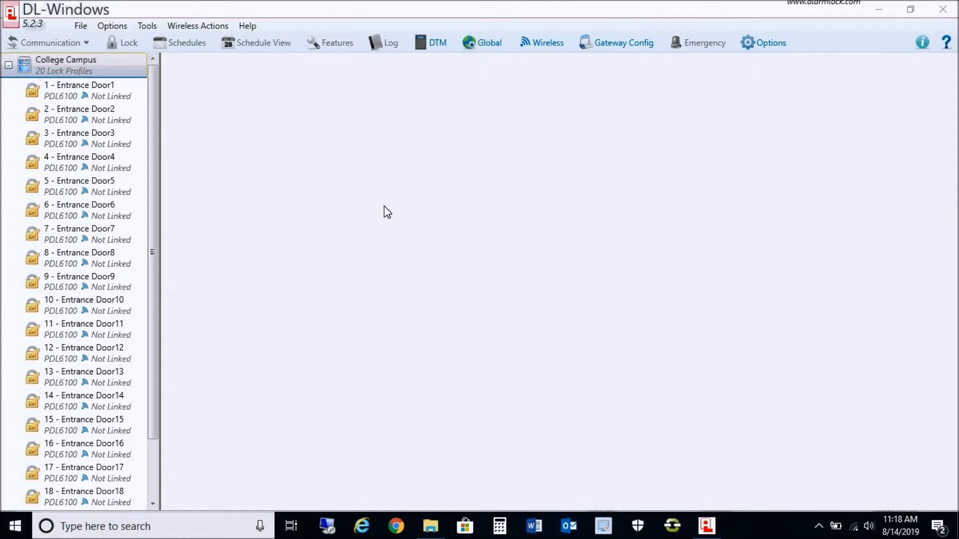
Start a database backup, grant permanent access to the restricted backup folder, and cancel the save.
click(148, 25)
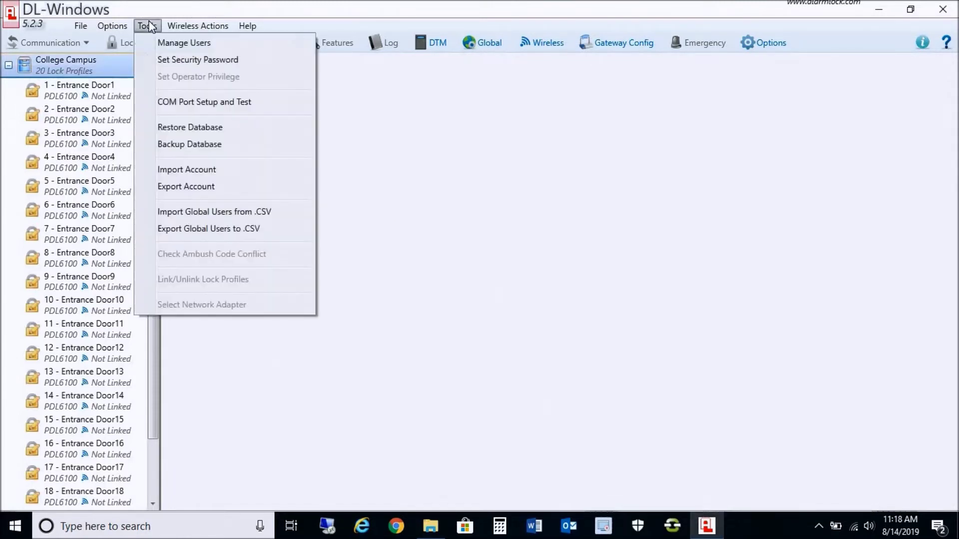
click(187, 139)
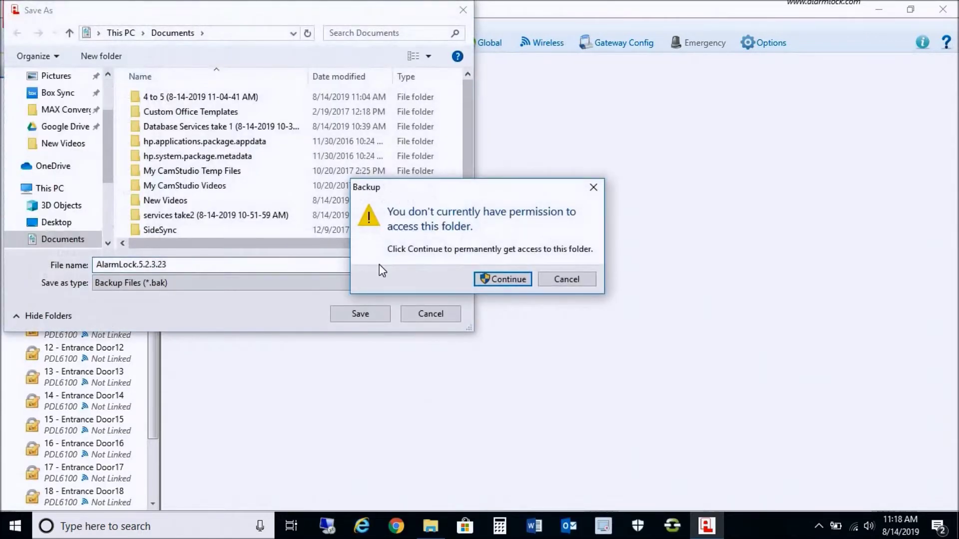
click(523, 283)
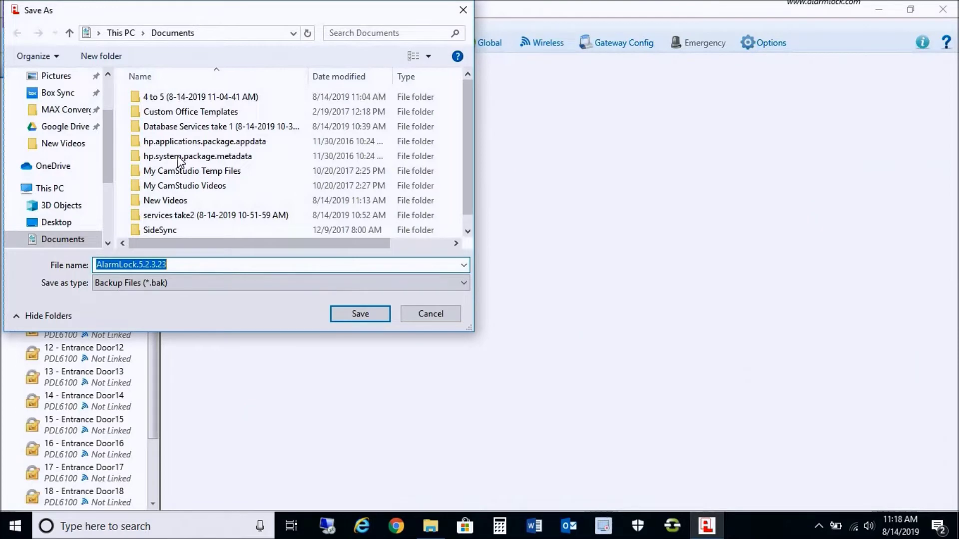
scroll(110, 93, up, 2)
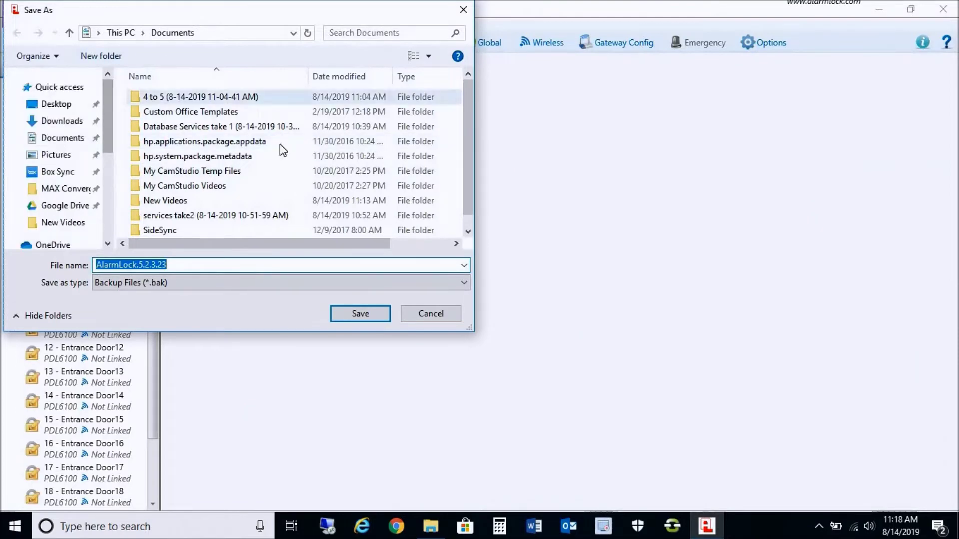
click(427, 314)
Back up the database to the MSSQL Backup folder under the file name AlarmLock.5.2.3.23-8-14-19.
click(147, 25)
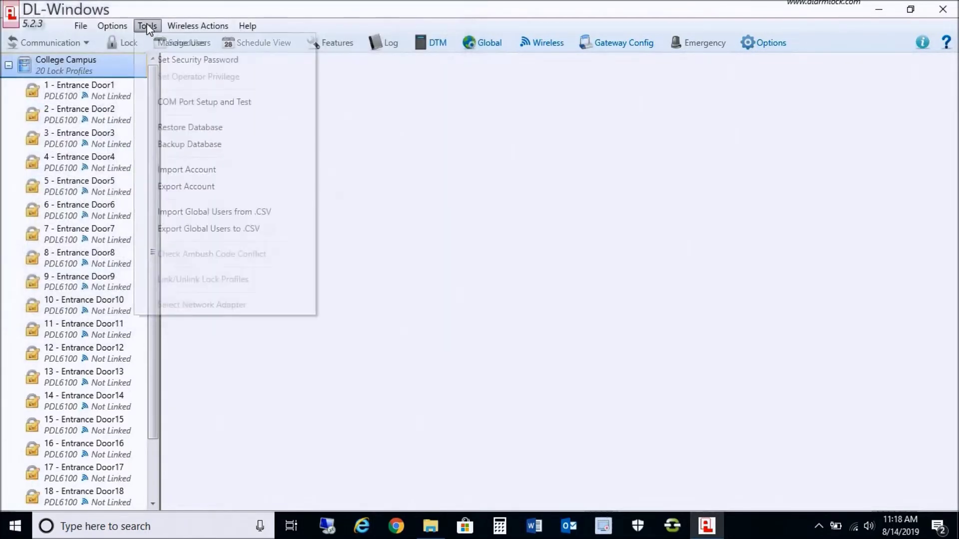
click(172, 143)
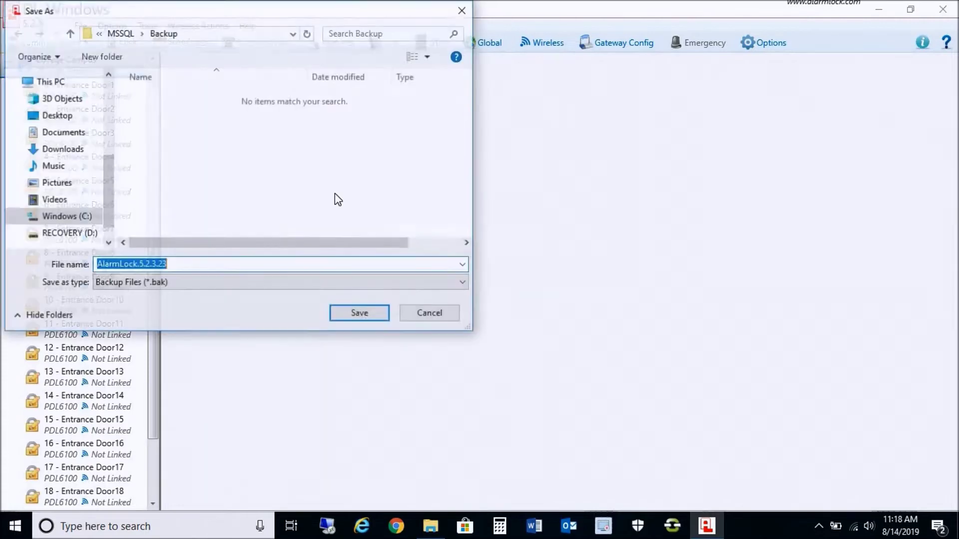
click(194, 264)
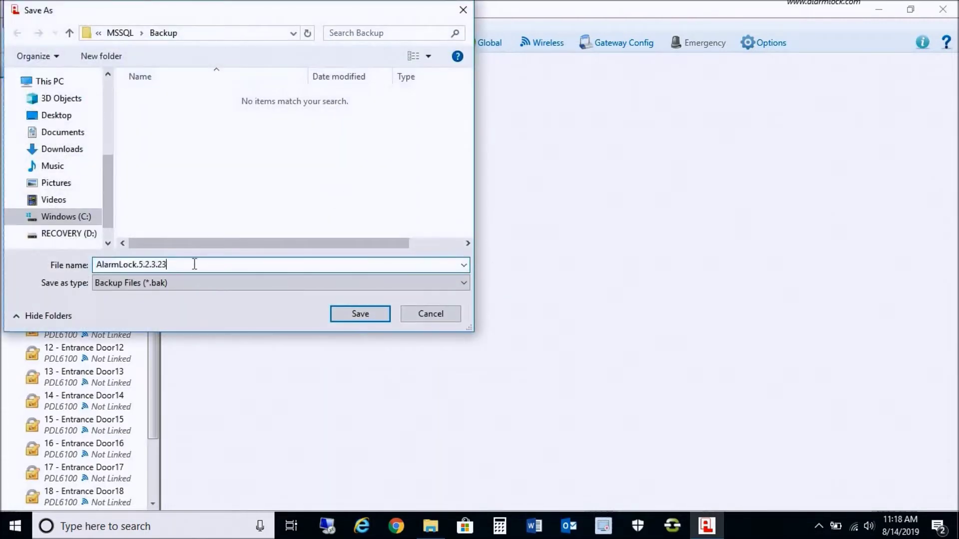
drag(113, 13, 338, 122)
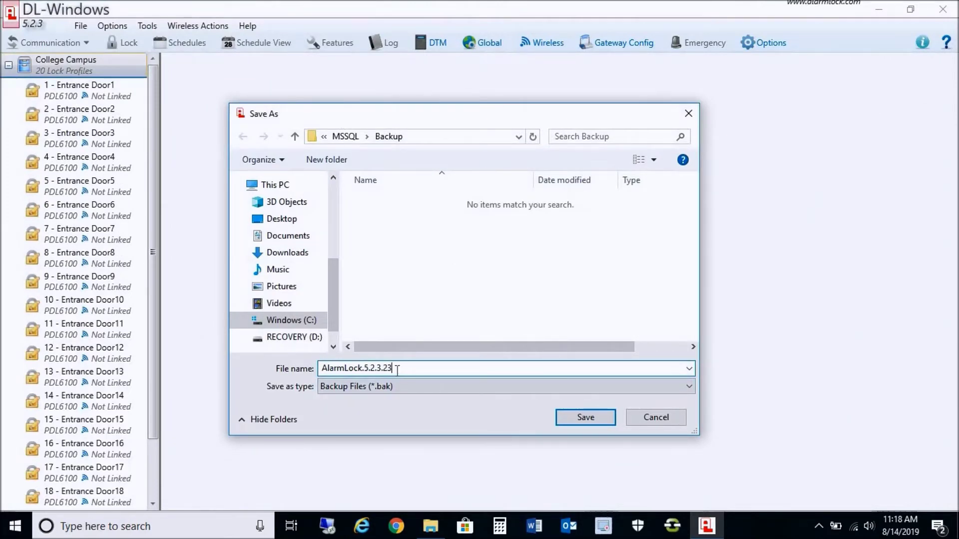
text(-8-14-19)
key(Return)
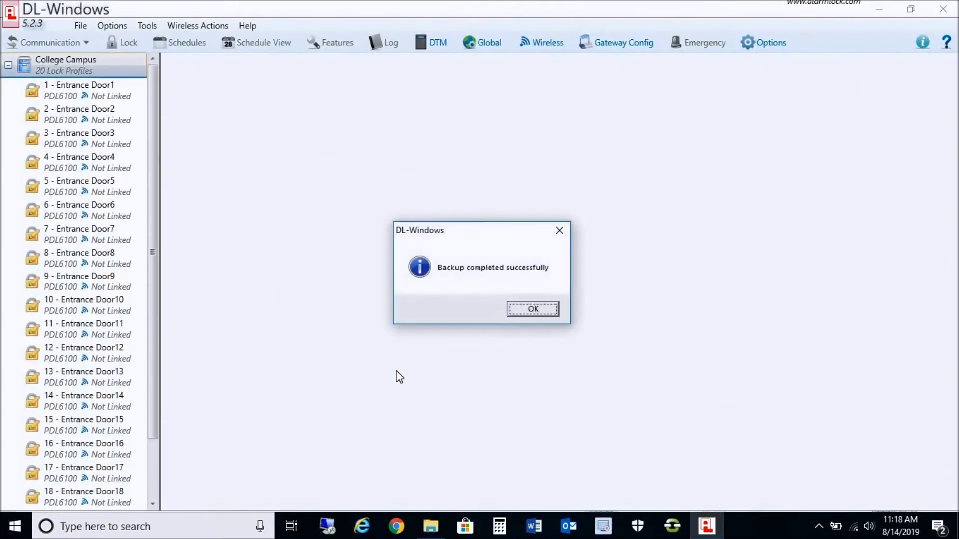
click(533, 310)
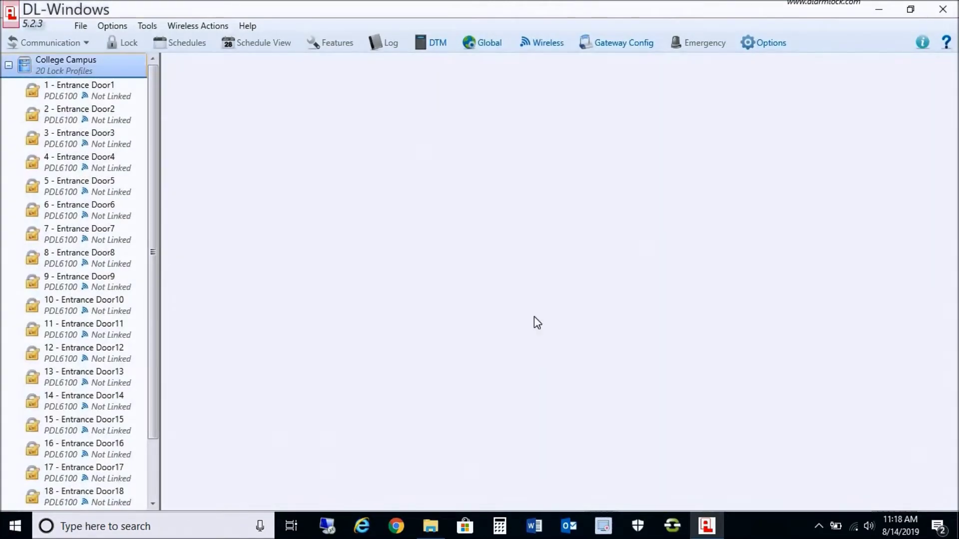
Close DL-Windows and switch to File Explorer to open the Downloads folder.
click(937, 18)
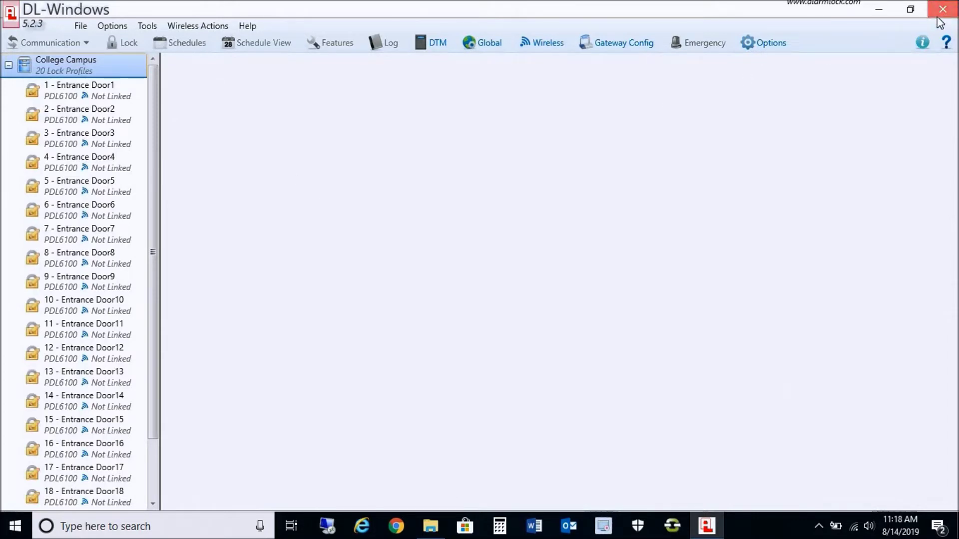
click(476, 308)
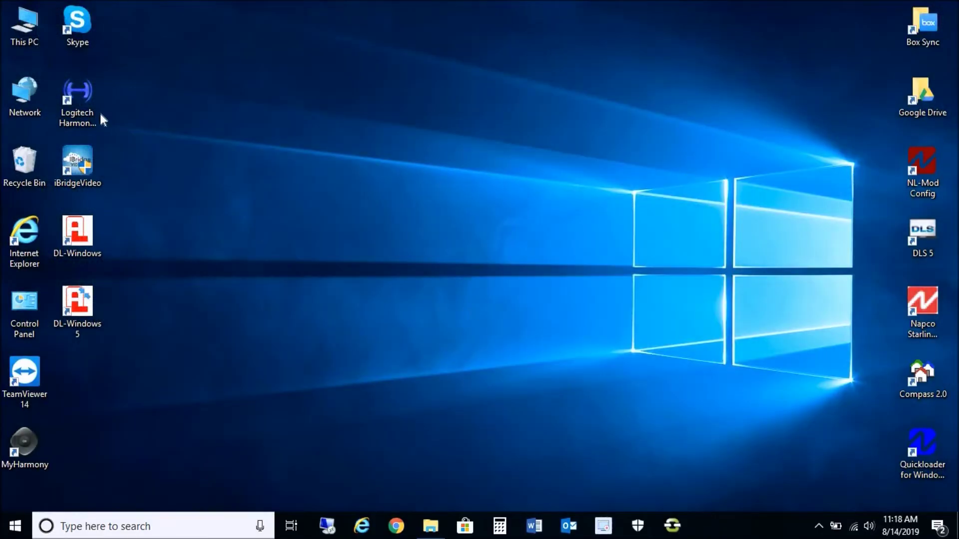
double_click(40, 29)
double_click(320, 226)
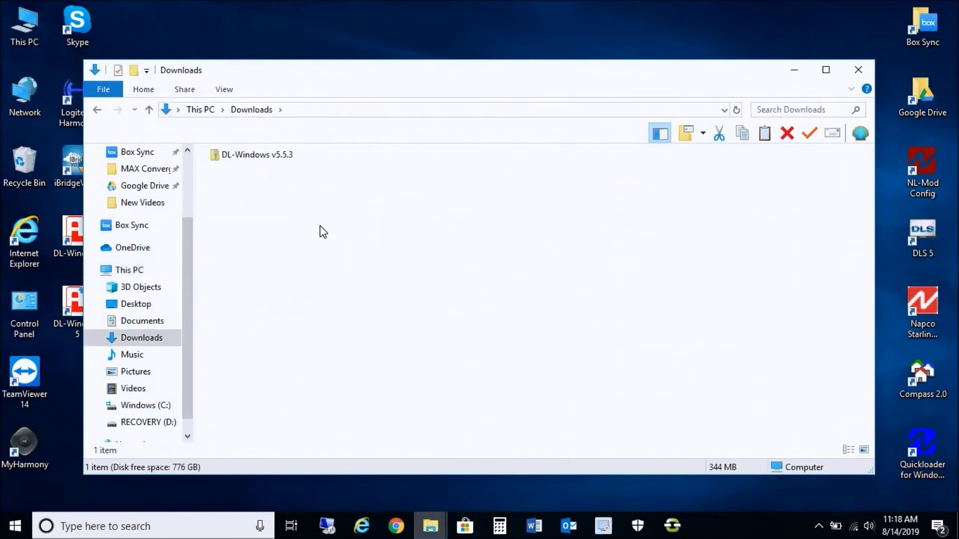
Extract the DL-Windows v5.5.3 zip file to the default folder in Downloads, showing the extracted files when complete.
right_click(277, 160)
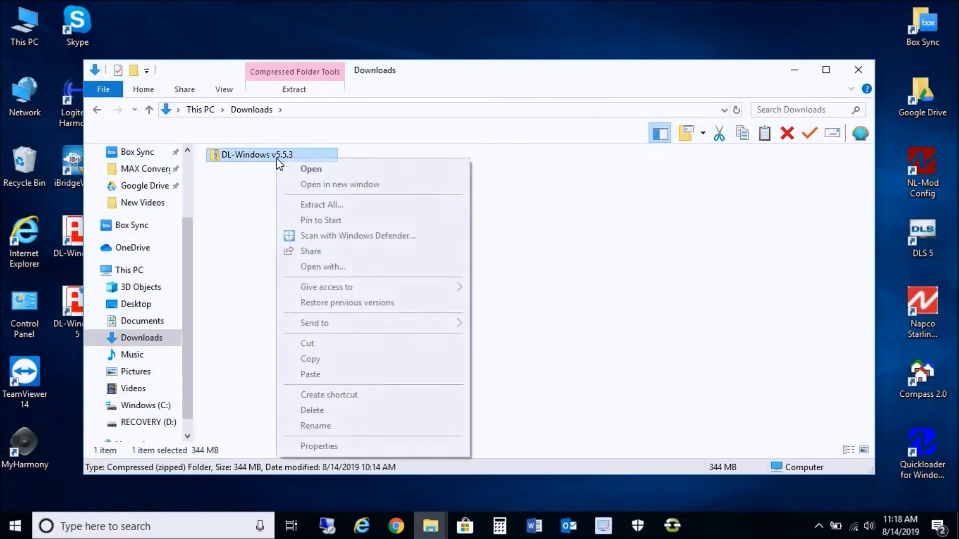
click(298, 205)
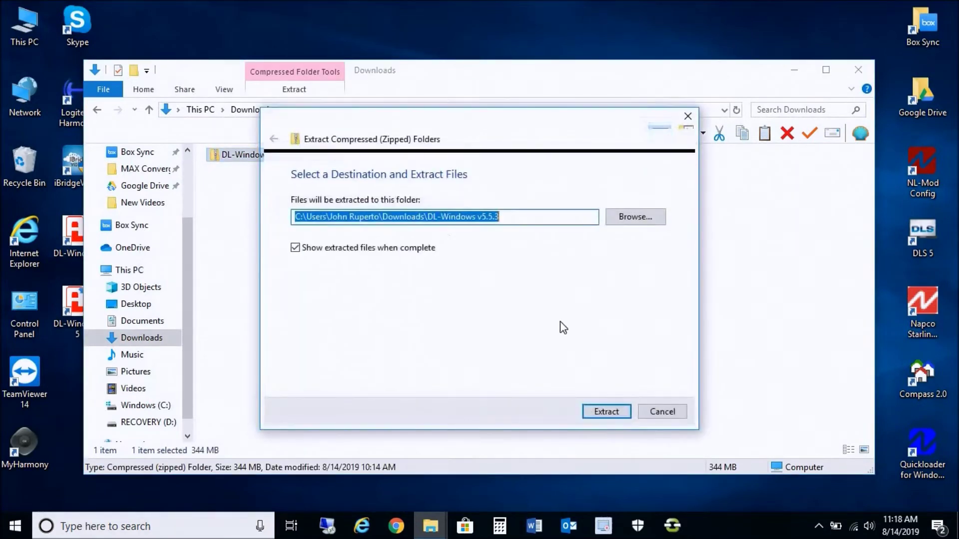
click(602, 412)
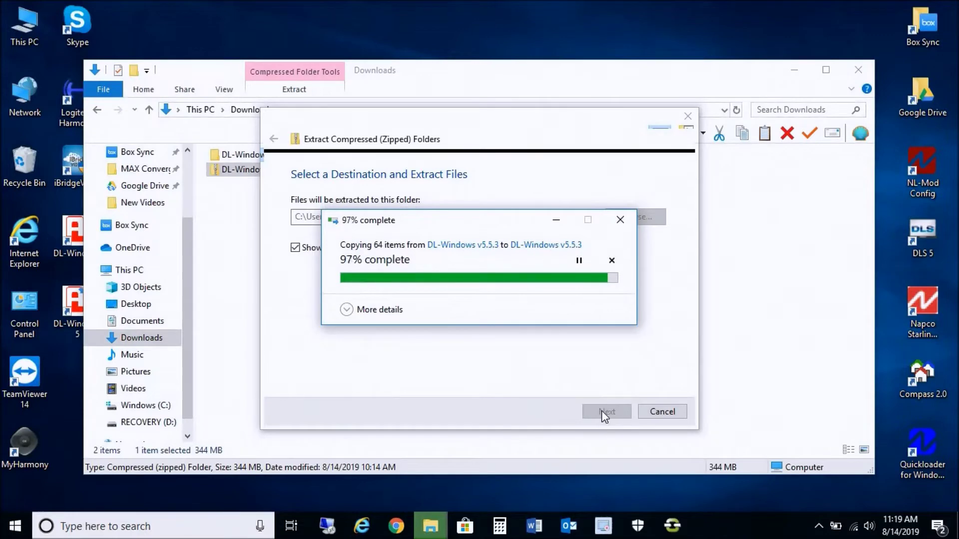
Open the SqlExpress2012 folder inside the extracted DL-Windows v5.5.3 folder.
double_click(256, 178)
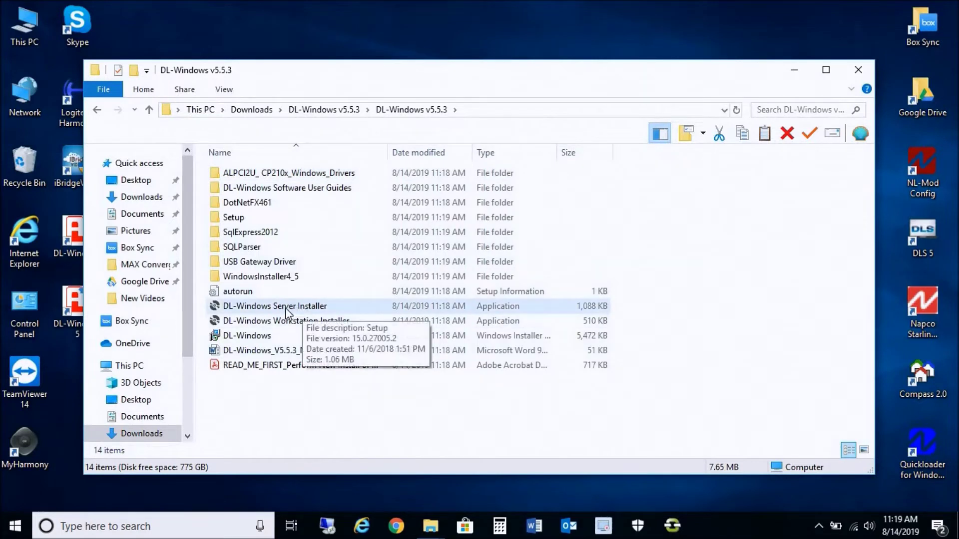
double_click(258, 233)
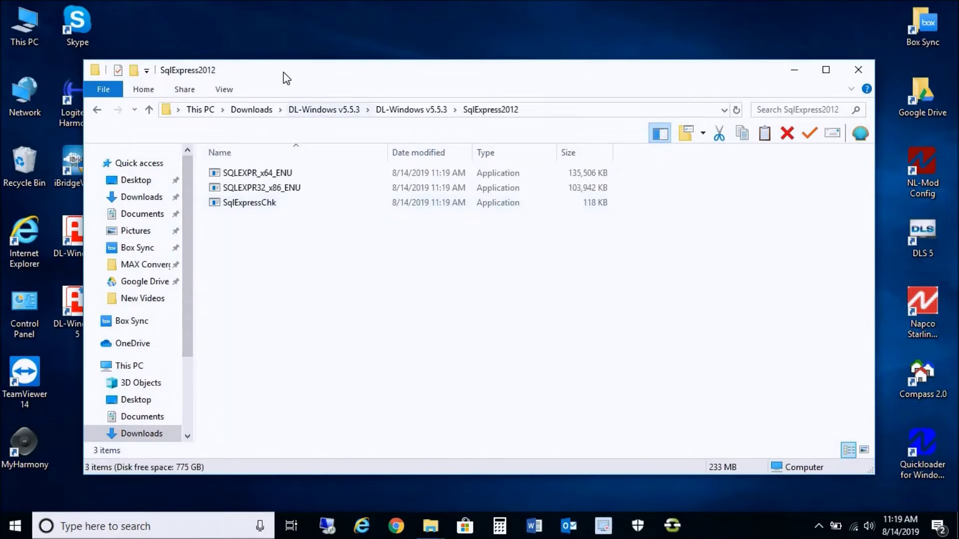
drag(283, 72, 358, 57)
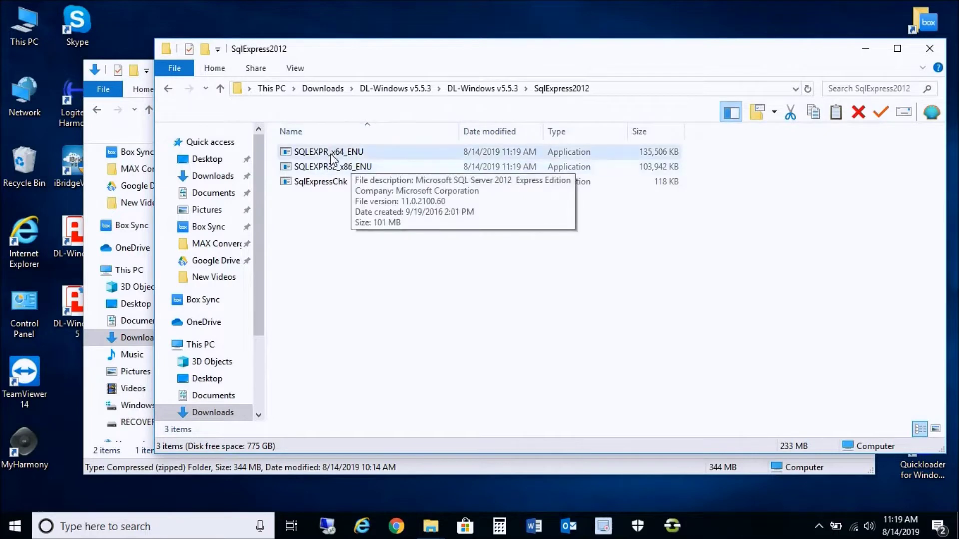
click(456, 89)
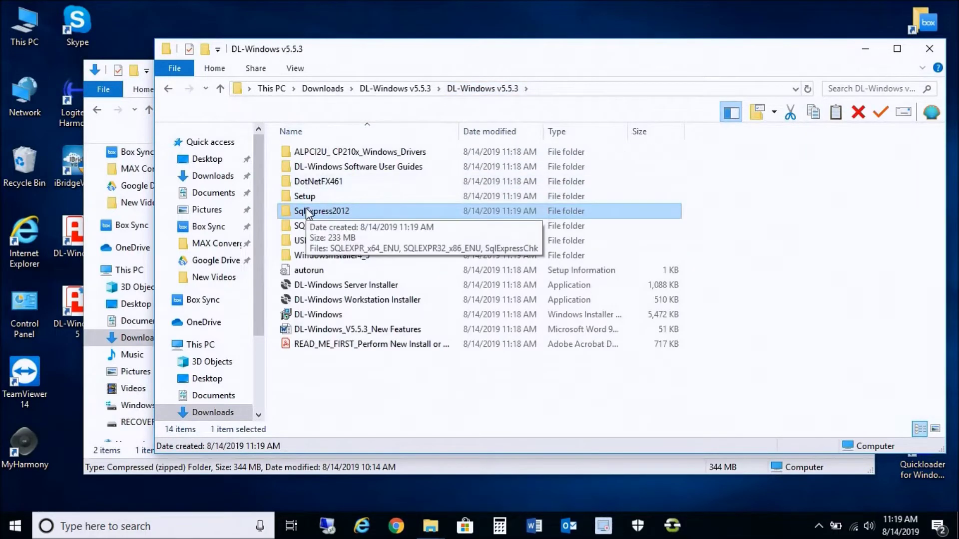
double_click(306, 209)
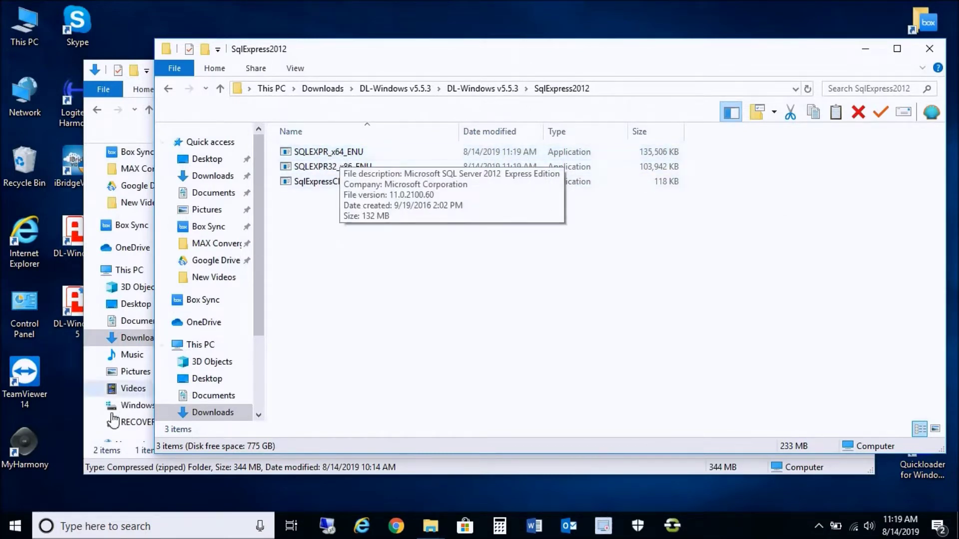
Check in the properties of This PC whether the operating system is 32-bit or 64-bit.
click(15, 525)
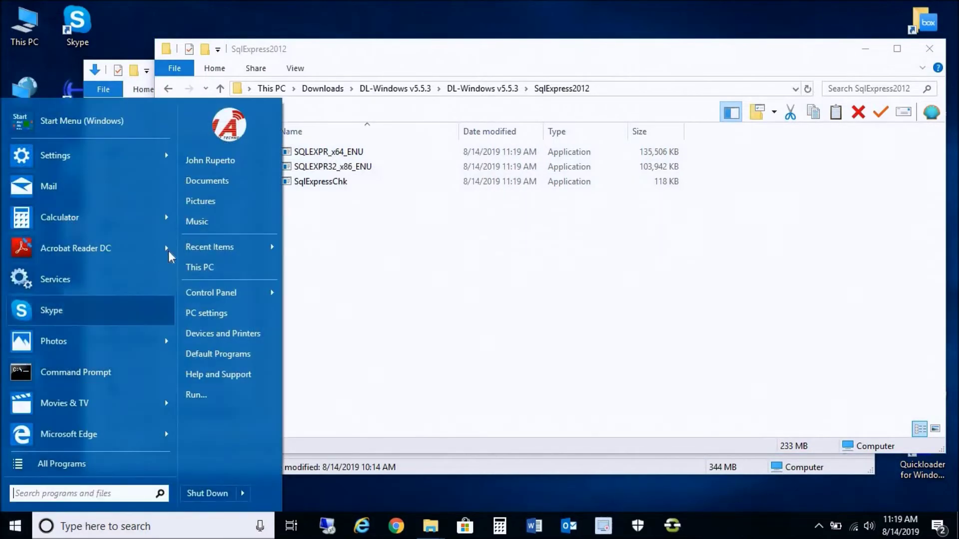
right_click(186, 267)
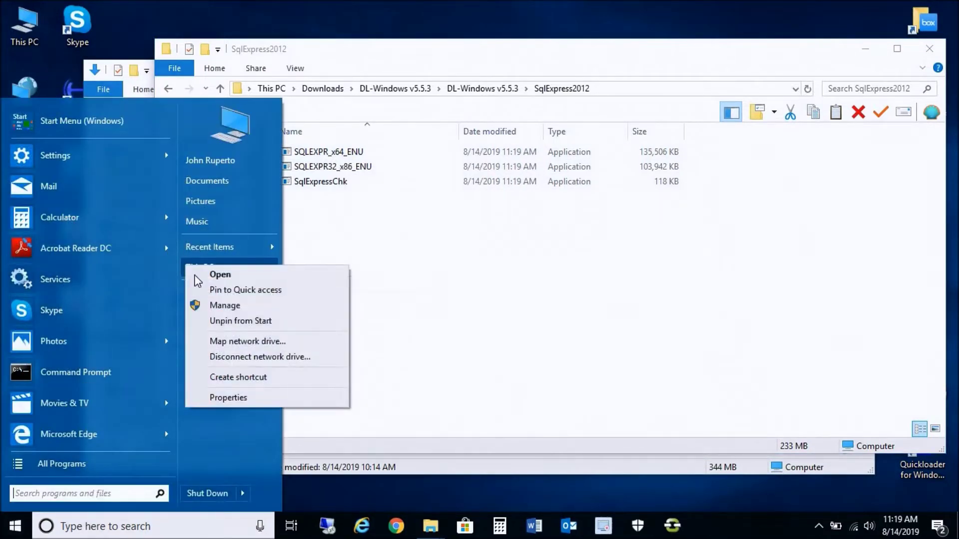
click(229, 394)
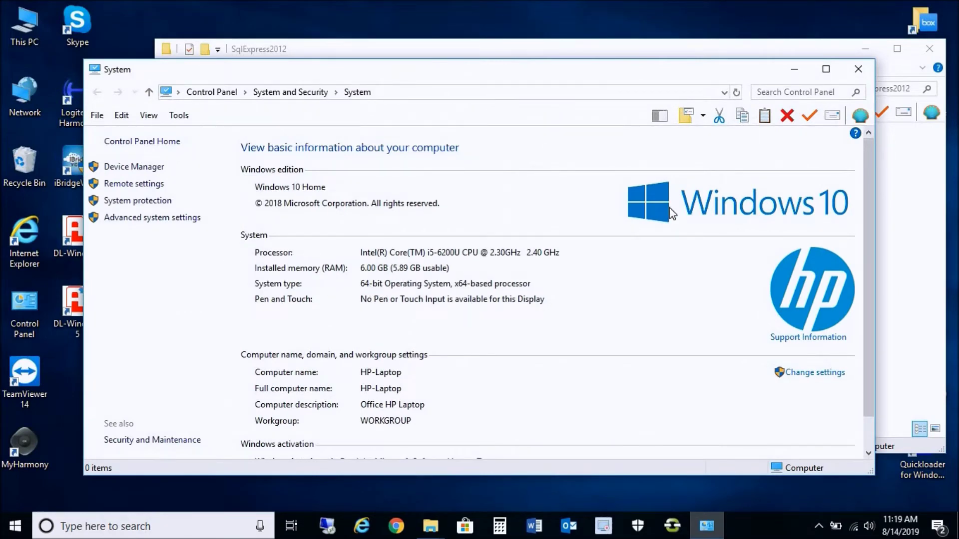
click(858, 75)
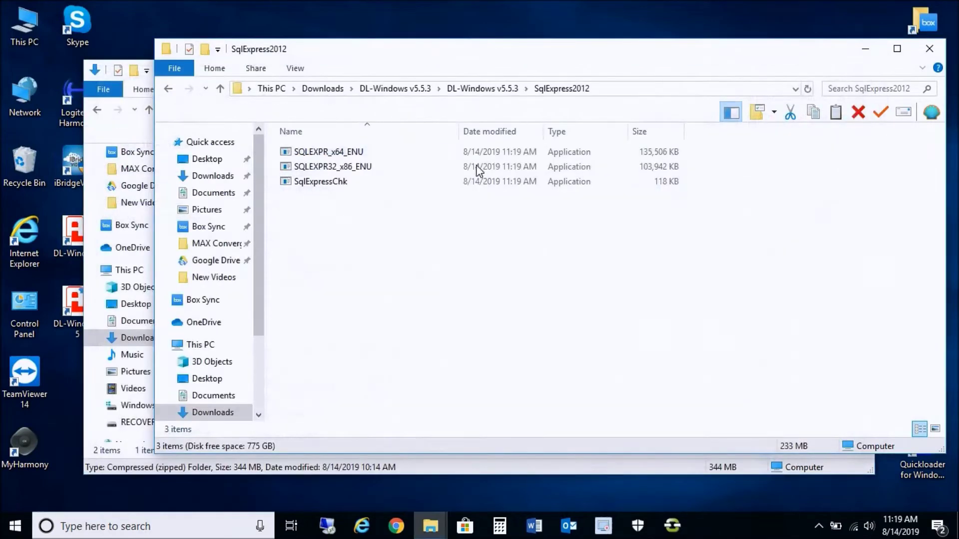
Start a new stand-alone SQL Server installation from SQLEXPR_x64_ENU, accepting the license terms and including product updates.
double_click(356, 152)
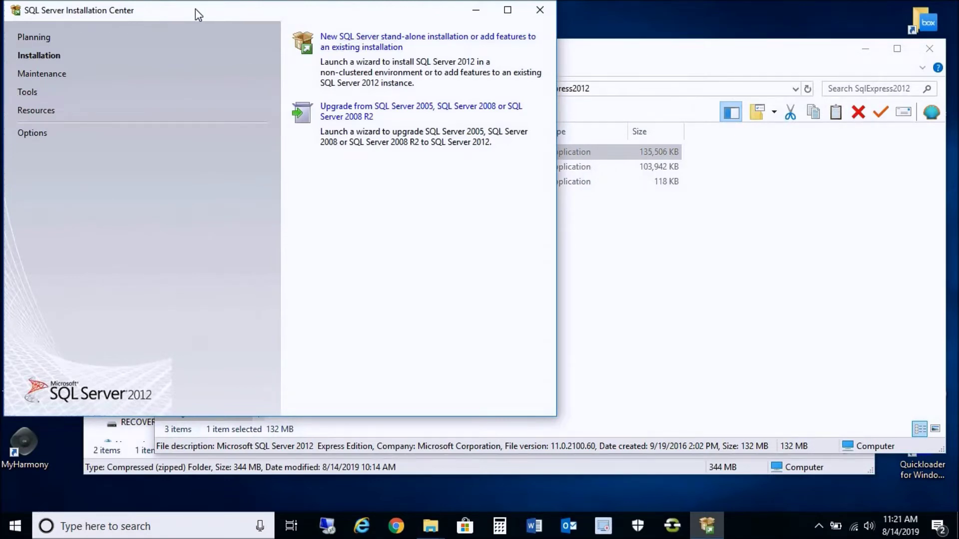
click(354, 47)
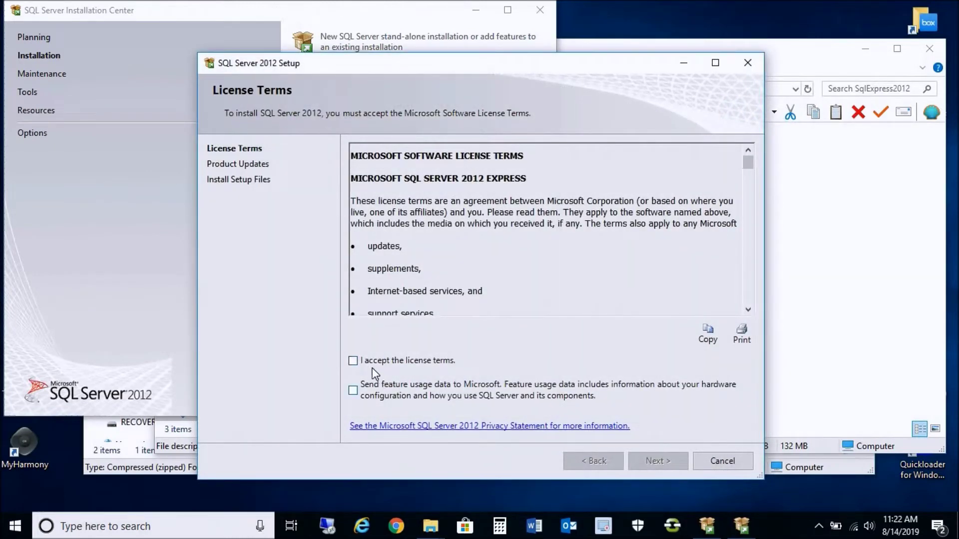
click(353, 364)
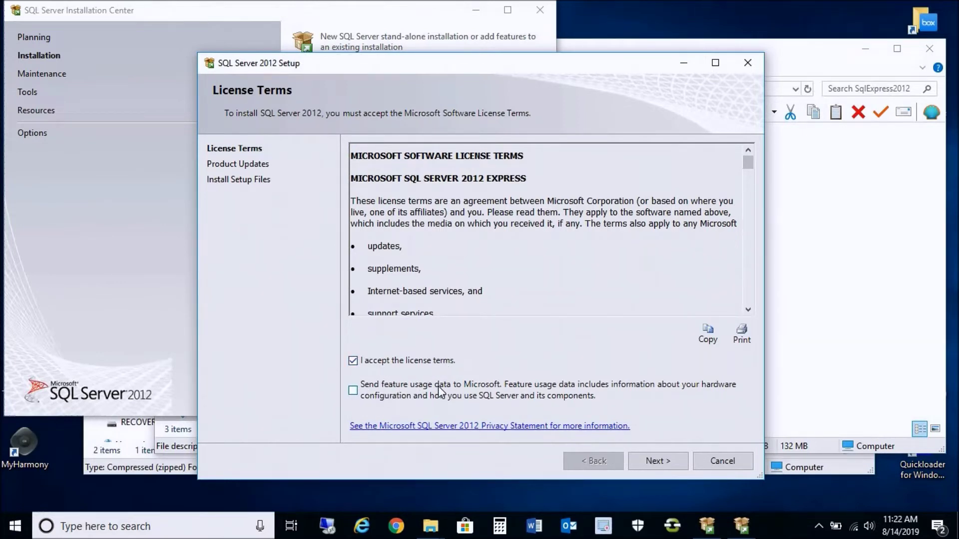
click(655, 463)
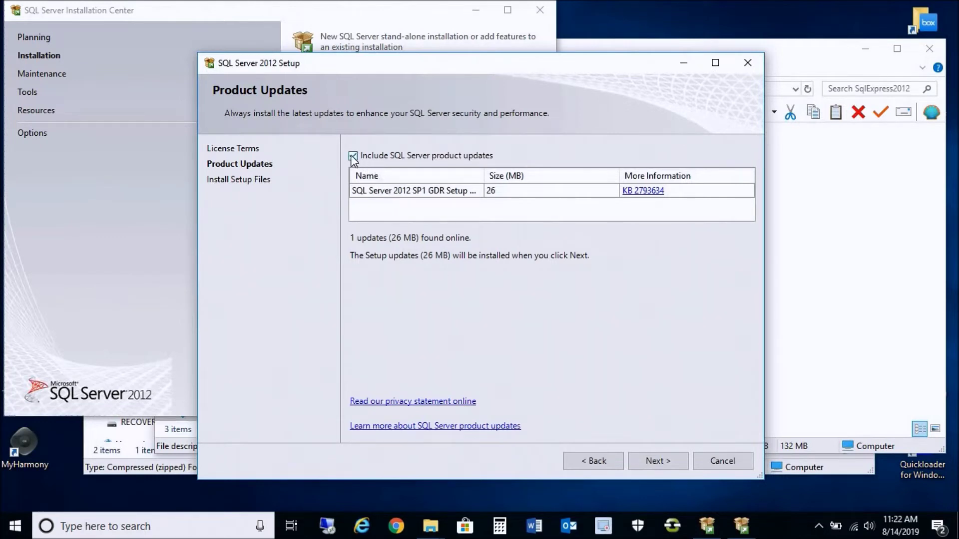
click(659, 463)
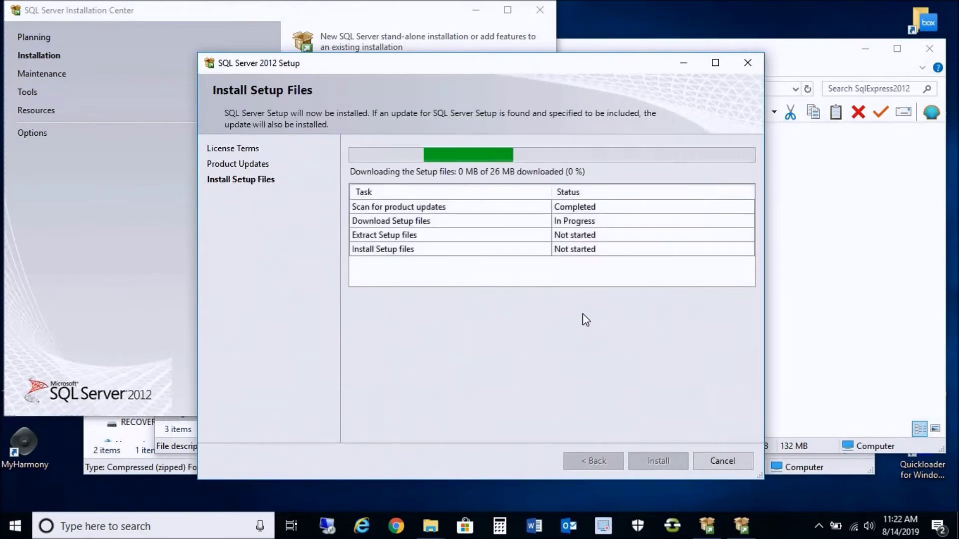
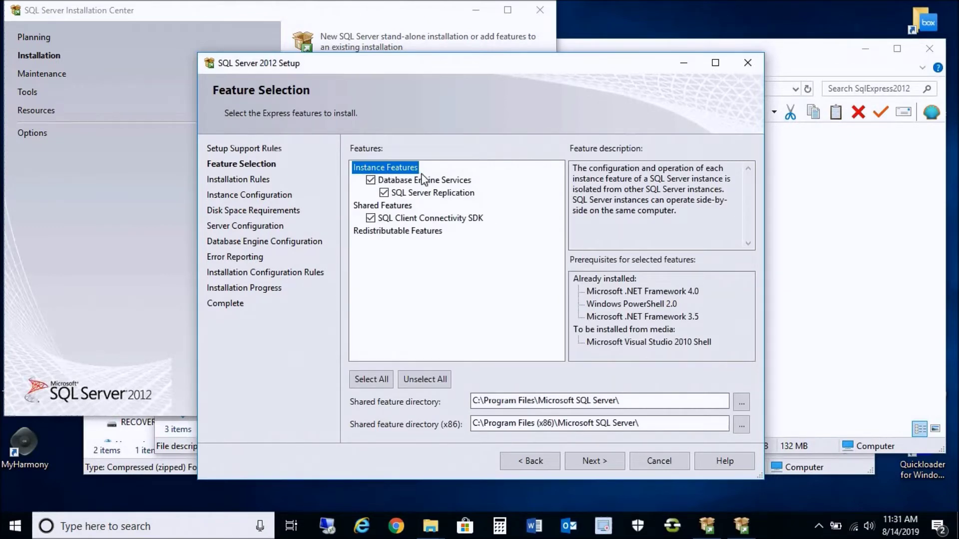
Select all features for the SQL Server installation and continue to the instance configuration.
click(368, 381)
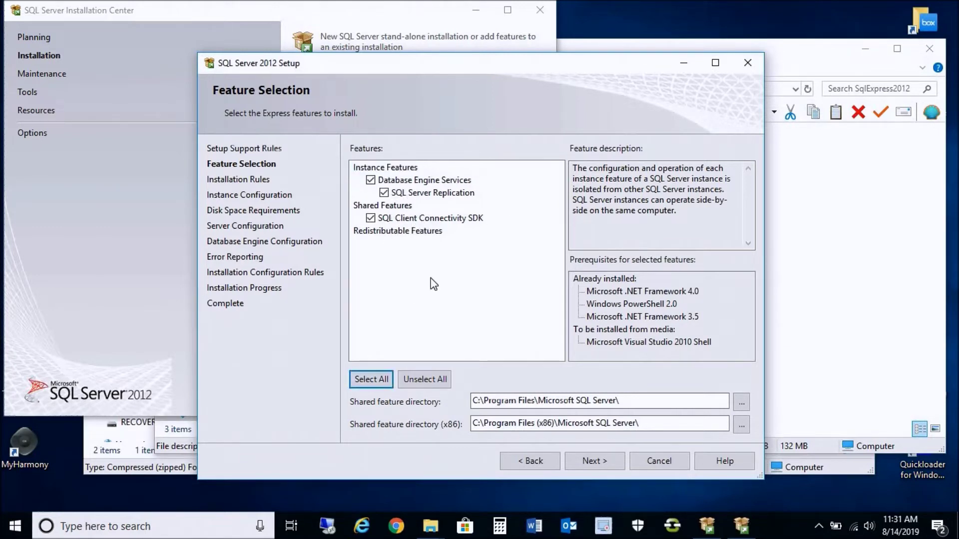
click(597, 456)
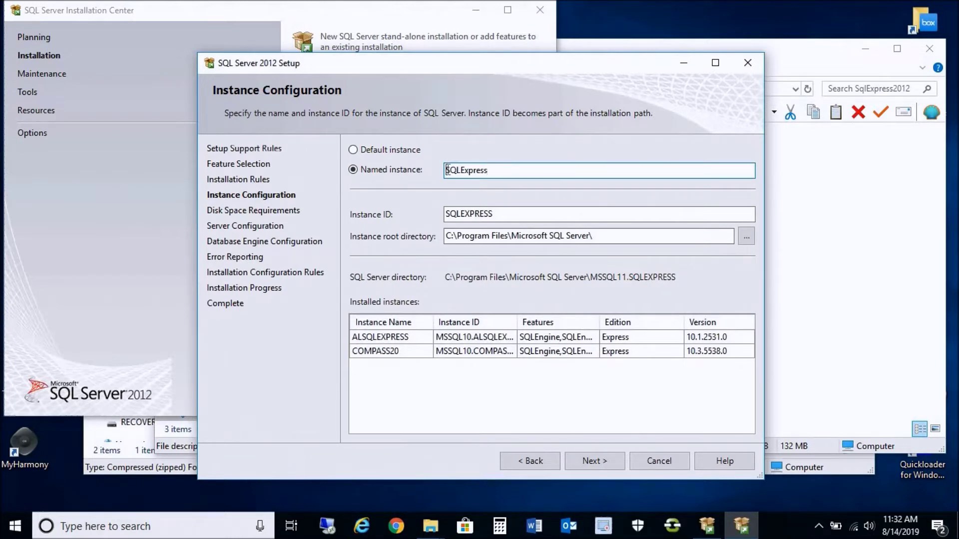
Set the named instance to ALSQLExpress2012 and the instance ID to ALSQLEXPRESS2012.
text(AL)
click(519, 172)
text(2012)
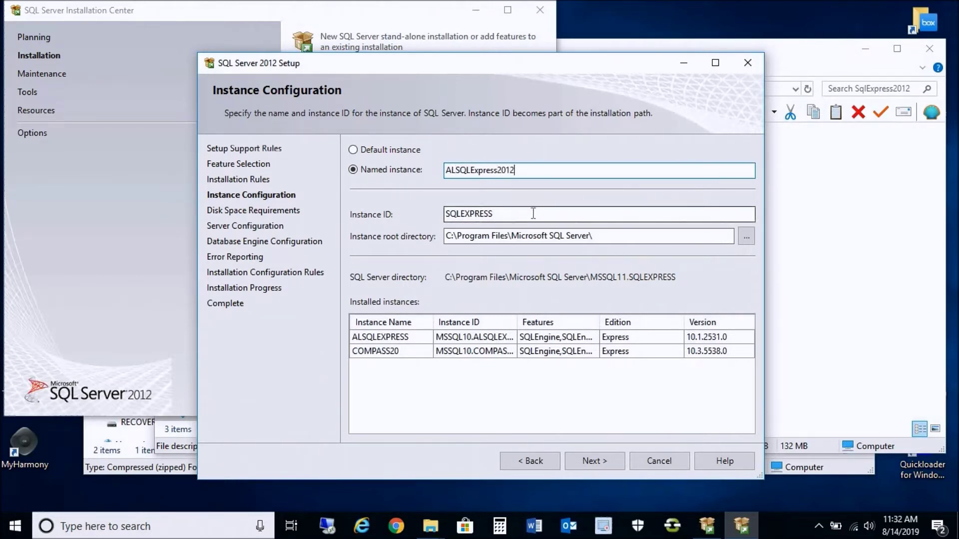
click(454, 213)
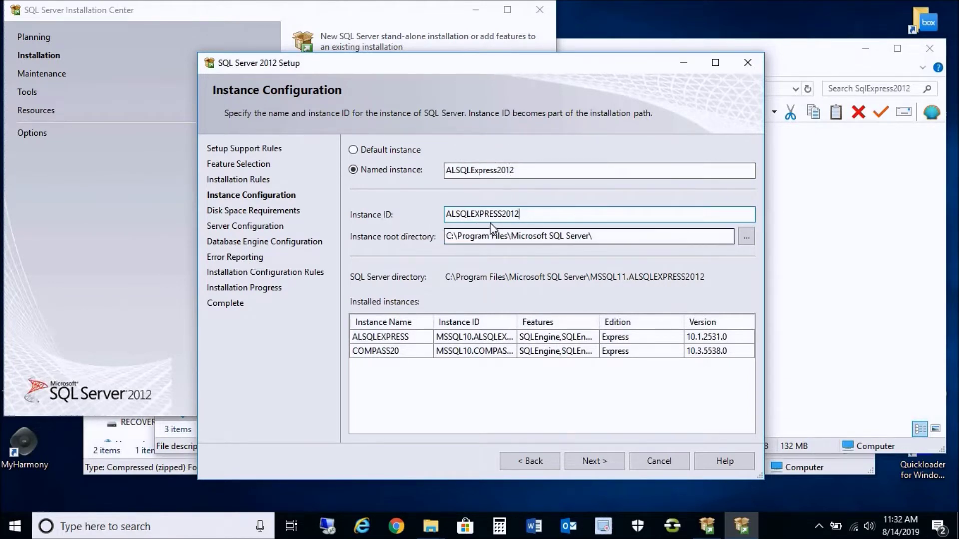
Keep the default SQL Server service accounts and set the database engine's authentication to Mixed Mode.
click(598, 459)
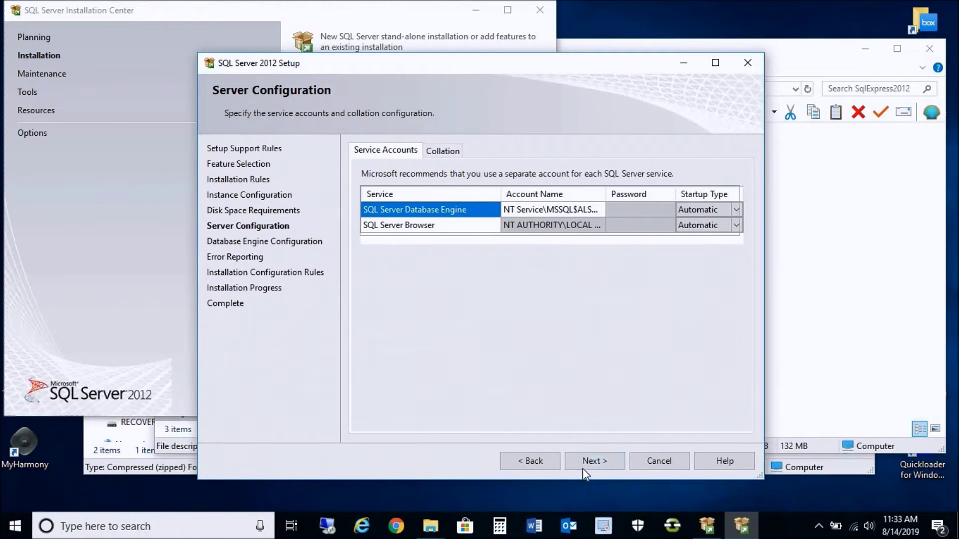
click(594, 460)
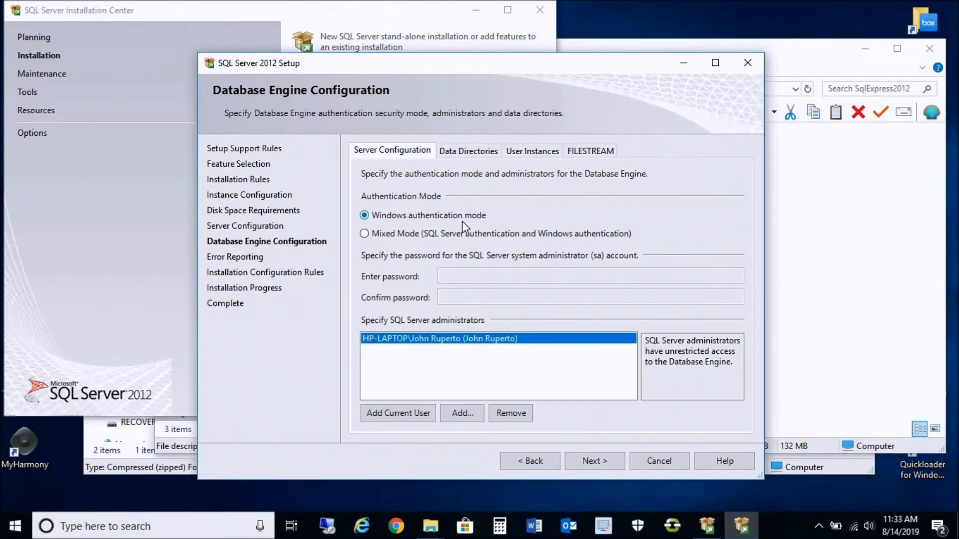
click(409, 237)
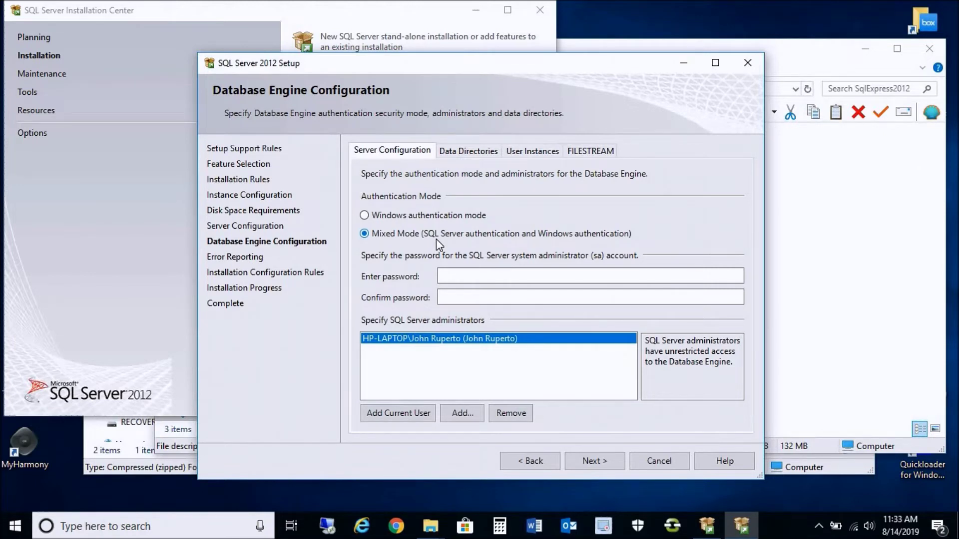
Enter and confirm the same password for the SQL Server system administrator (sa) account.
click(467, 277)
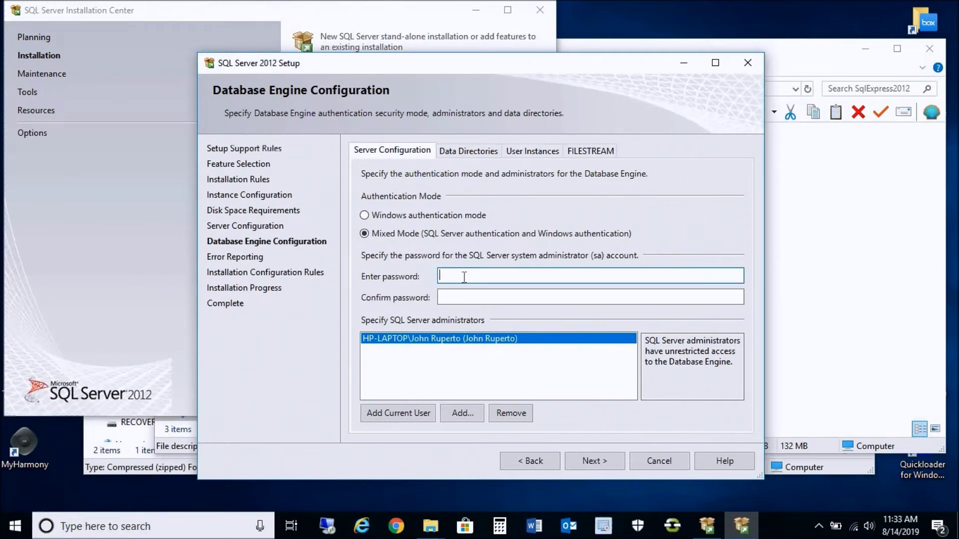
text(••••••••••)
key(Tab)
text(••••••••••••••)
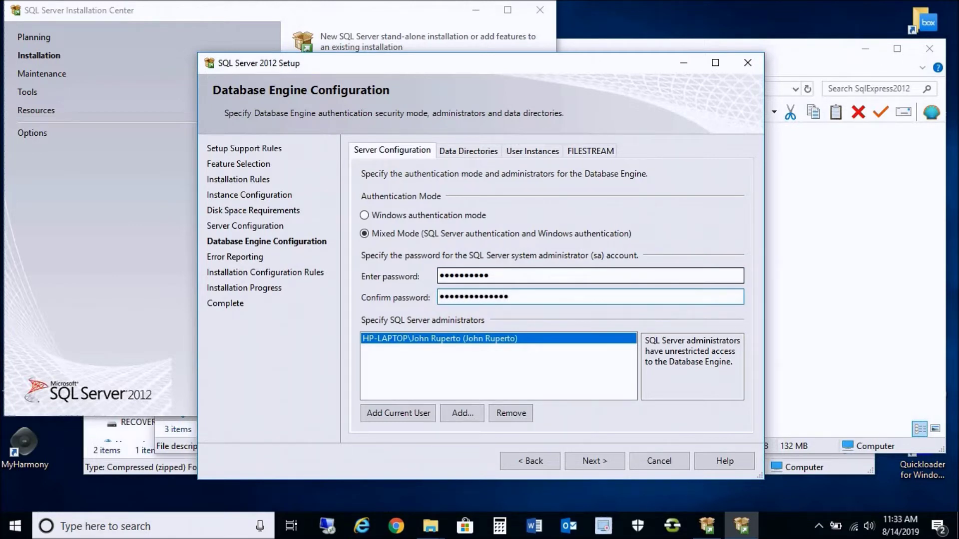
drag(554, 275, 412, 278)
text(••••••••••••••)
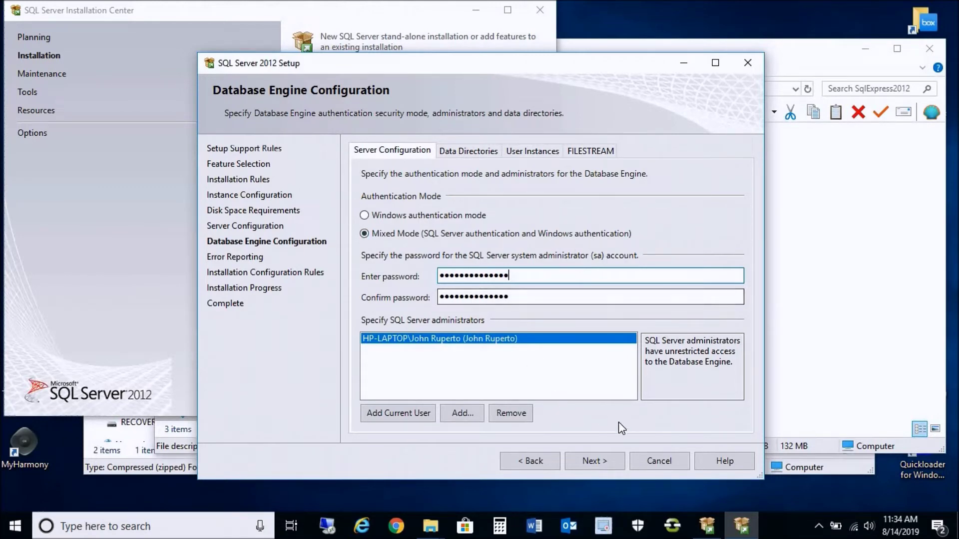
Install SQL Server without sending error reports to Microsoft and review the status of each feature before closing setup.
click(583, 460)
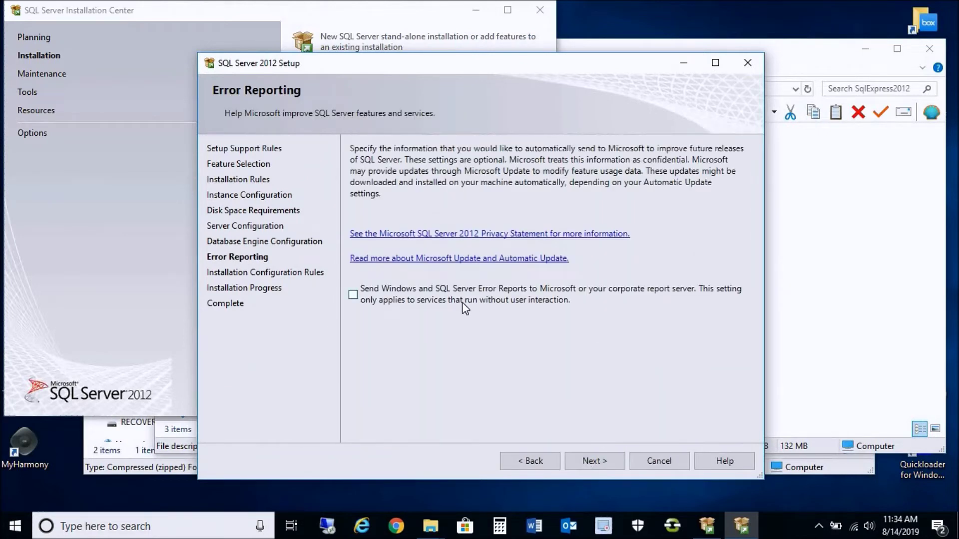
click(607, 463)
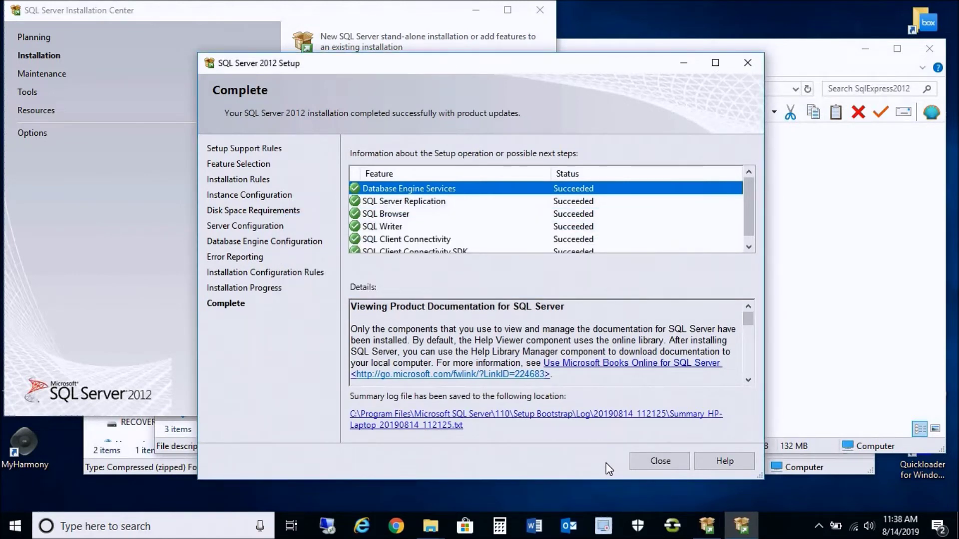
mouse_move(747, 199)
mouse_down()
mouse_move(748, 217)
mouse_move(747, 182)
mouse_move(748, 200)
mouse_up()
click(750, 172)
drag(747, 196, 747, 204)
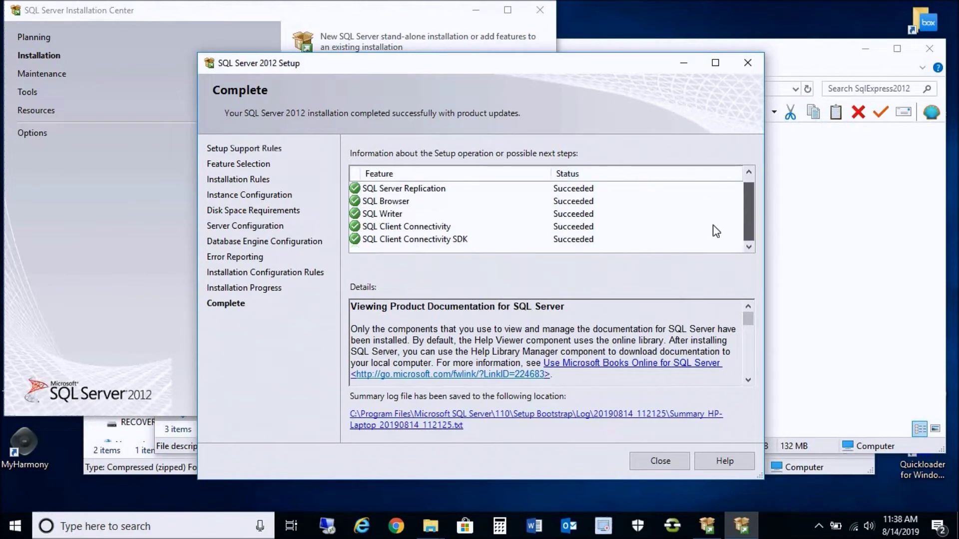
click(666, 463)
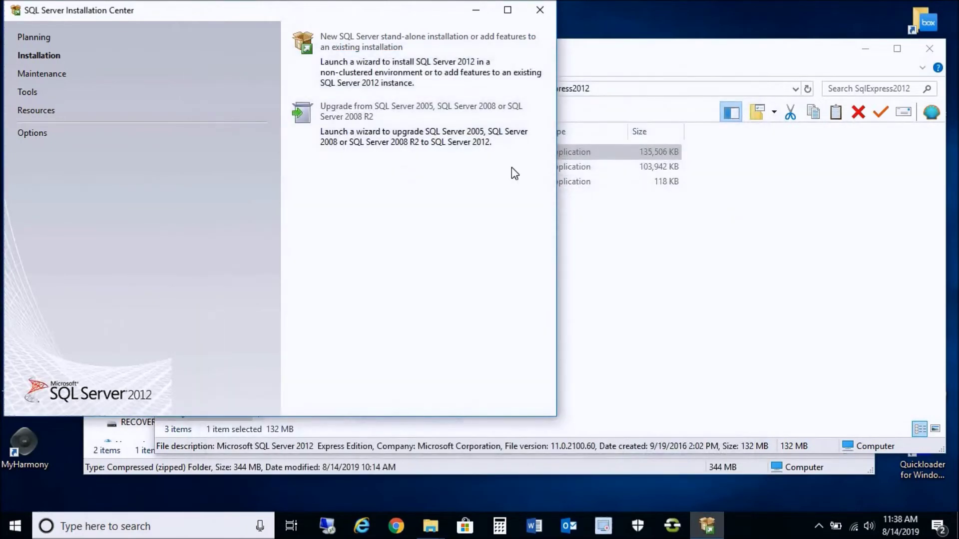
Close the SQL Server Installation Center and the open SqlExpress2012 and Downloads folders.
click(552, 14)
click(937, 55)
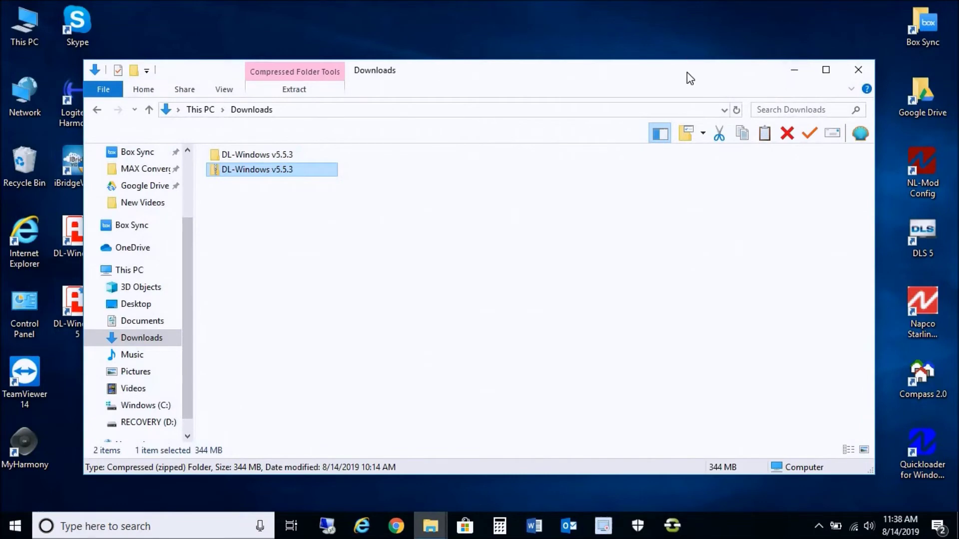
click(860, 71)
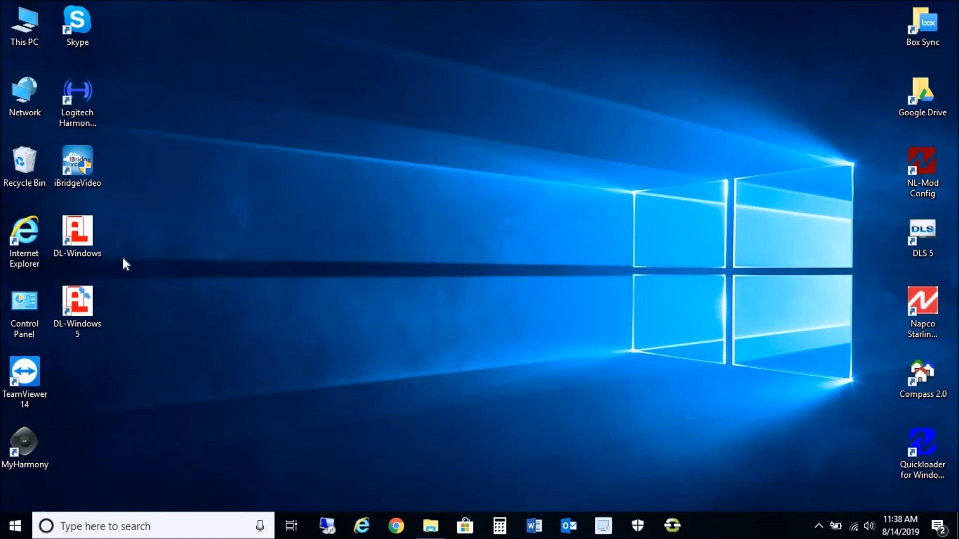
Uninstall DL-Windows 5.2.3 from the Windows Apps & features settings.
click(126, 534)
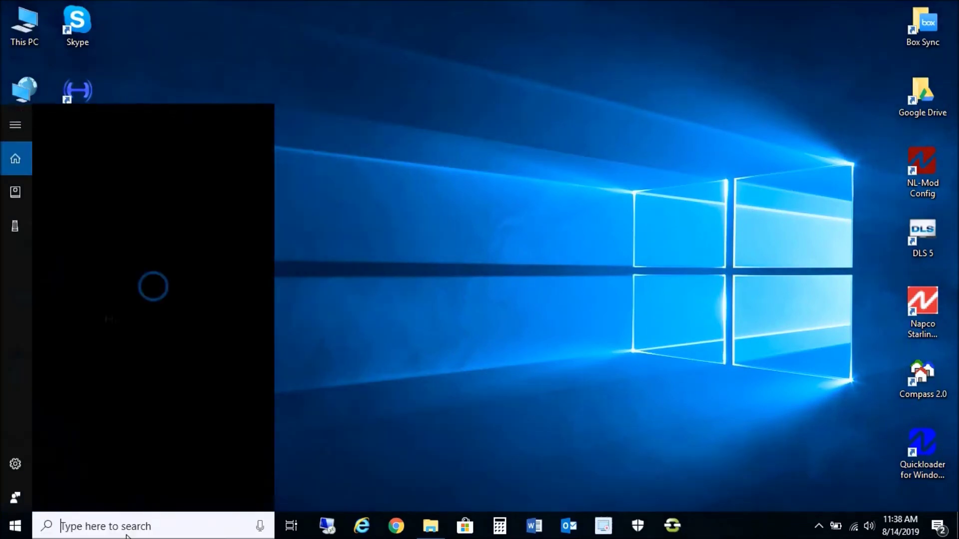
text(remove)
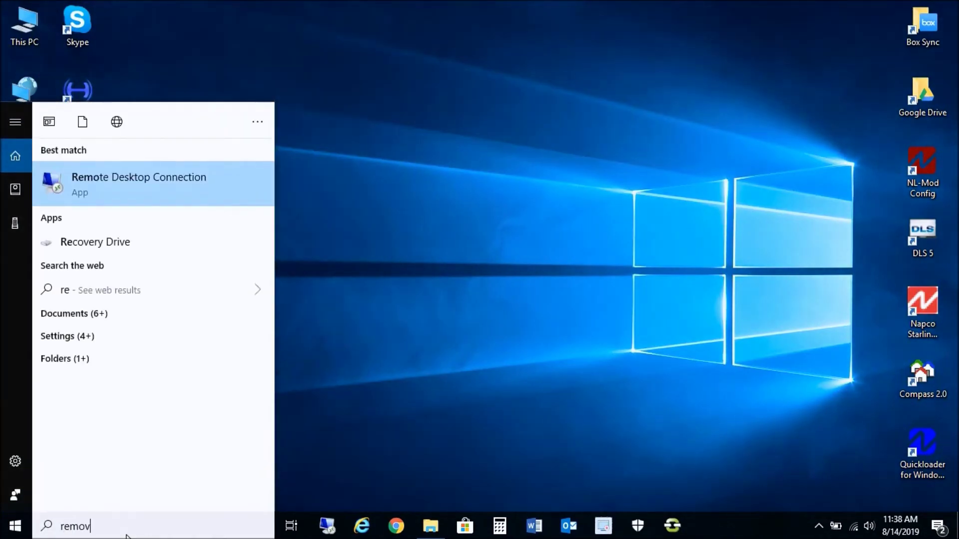
click(182, 189)
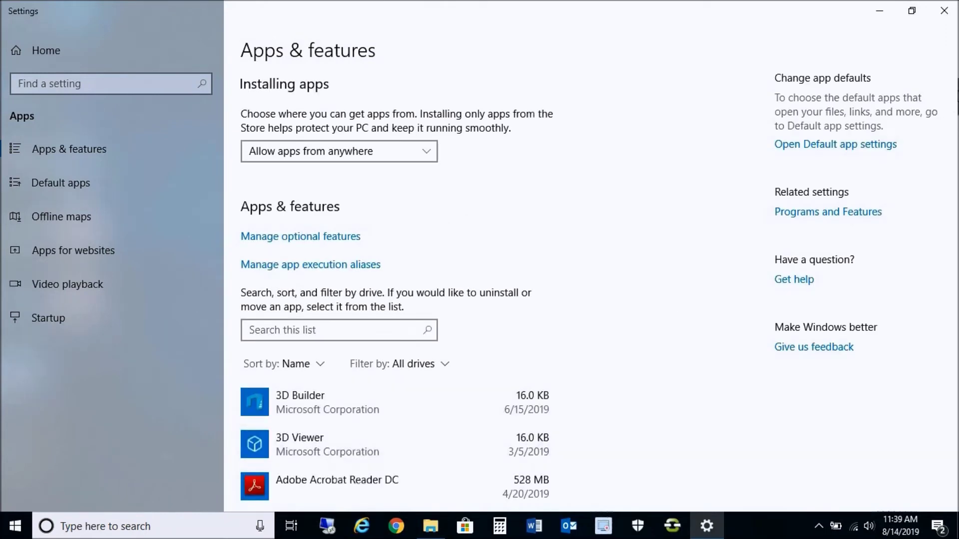
drag(955, 88, 955, 169)
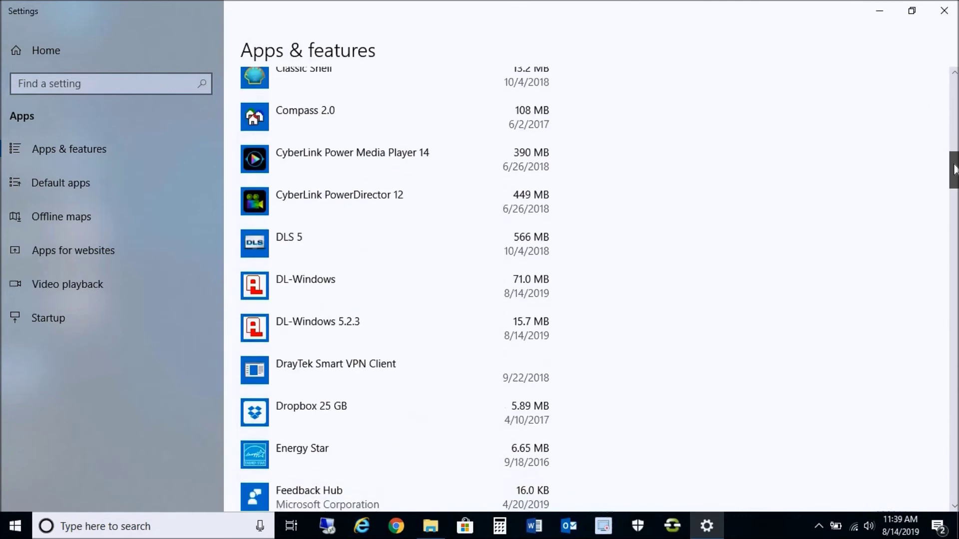
click(388, 323)
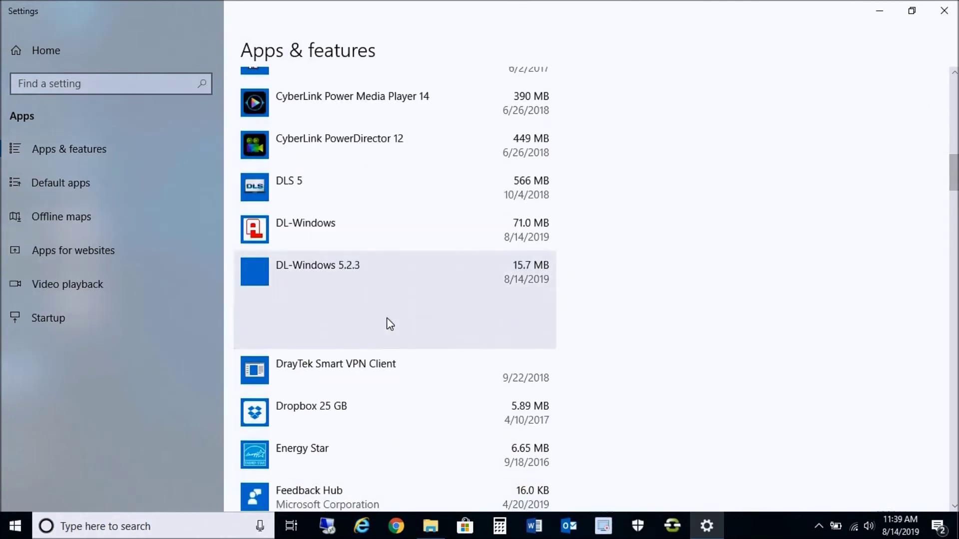
click(508, 333)
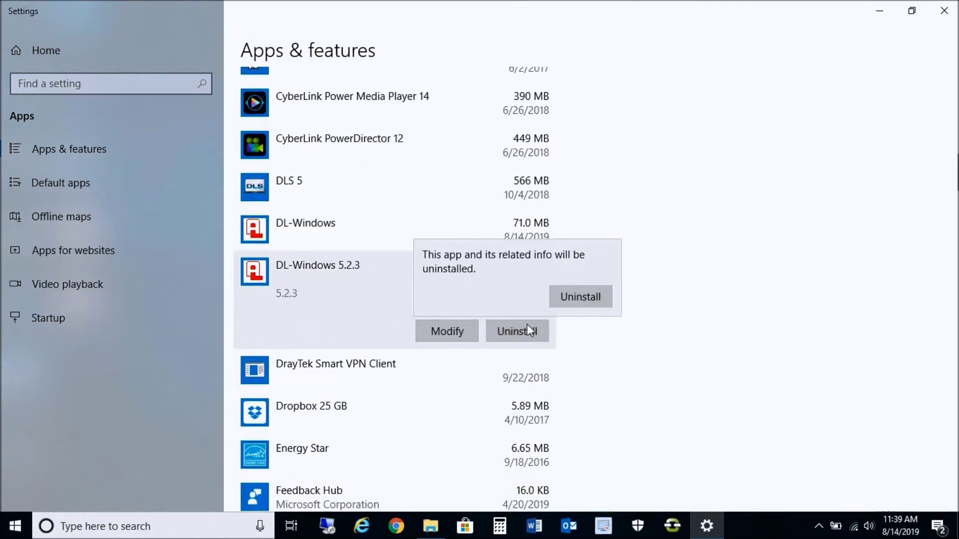
click(578, 298)
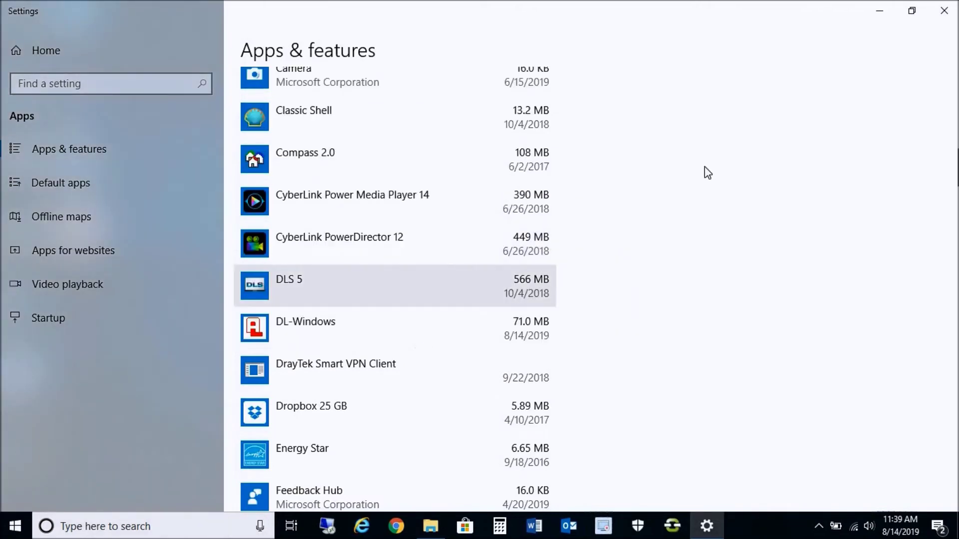
click(951, 10)
Open the inner DL-Windows v5.5.3 folder of the extracted package in Downloads, with File Explorer maximized.
click(431, 526)
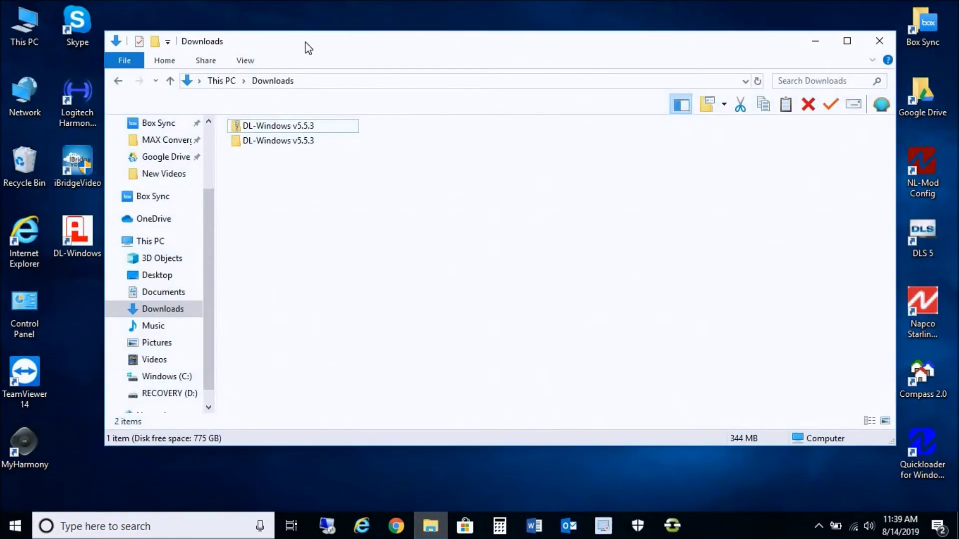
double_click(307, 49)
click(203, 106)
double_click(203, 106)
double_click(199, 104)
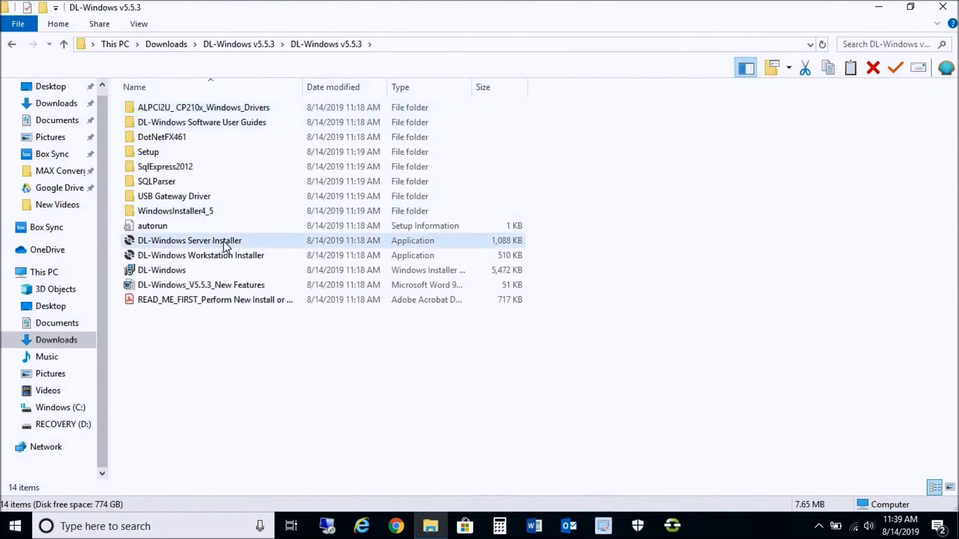
Run DL-Windows Workstation Installer as administrator and allow it past the Windows Defender SmartScreen block.
right_click(203, 260)
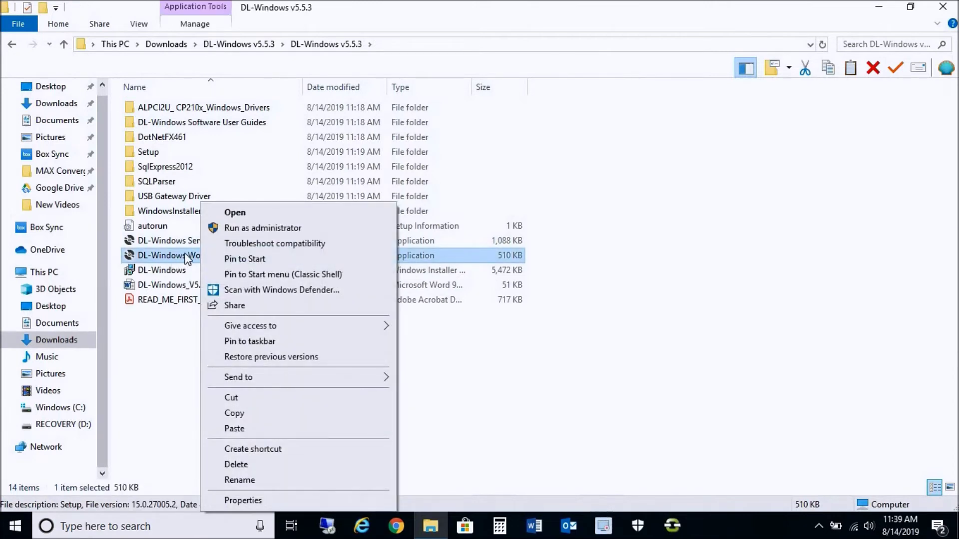
click(262, 228)
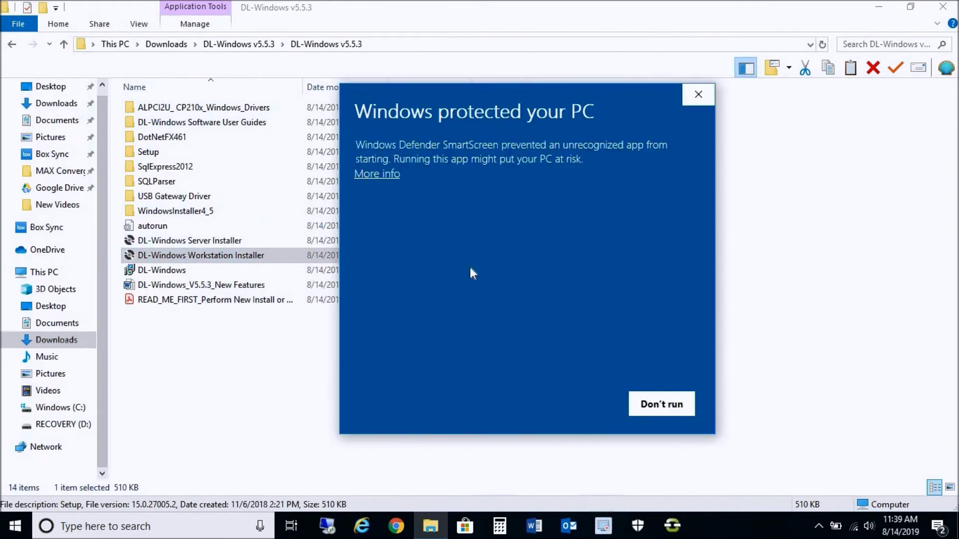
click(394, 180)
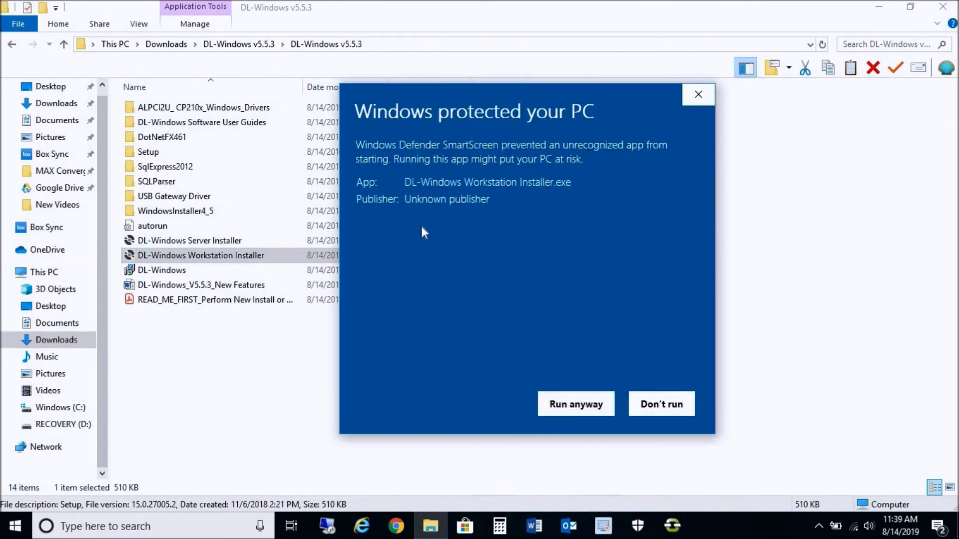
click(565, 405)
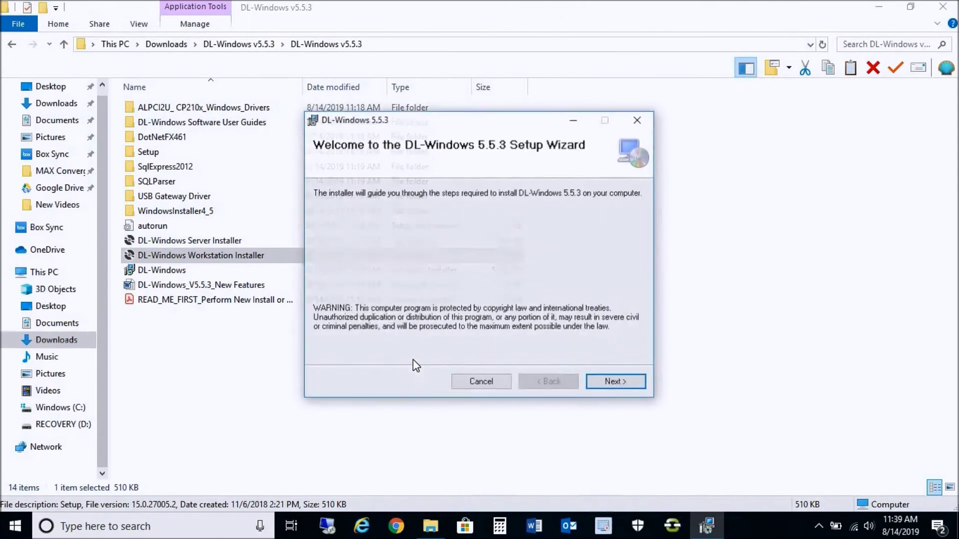
Install DL-Windows 5.5.3 in the proposed AlarmLock folder and close the wizard and the package folder.
click(615, 381)
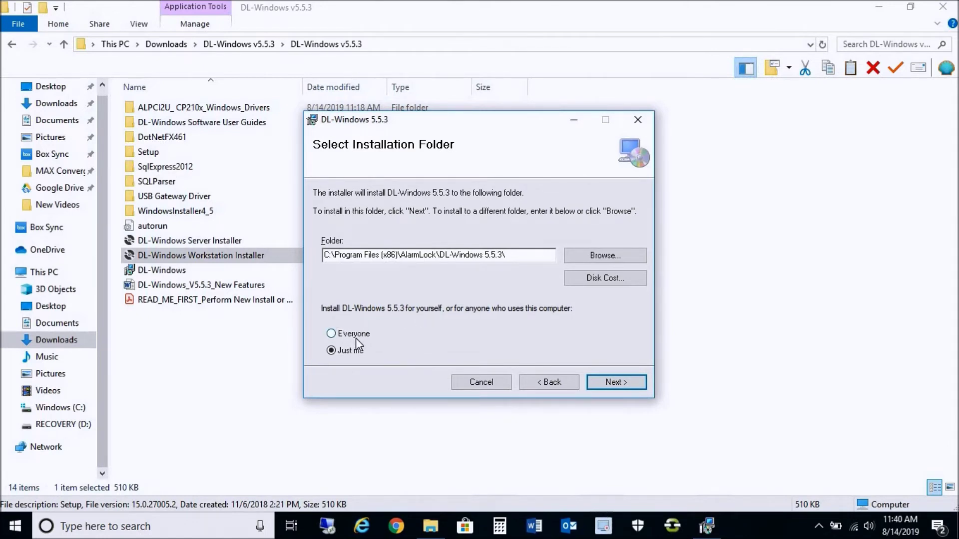
click(610, 386)
click(610, 387)
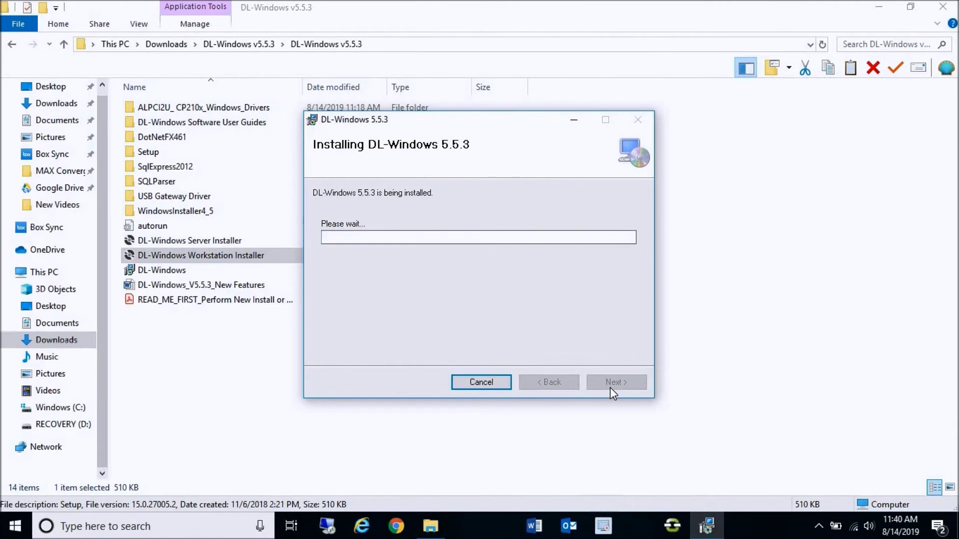
click(606, 382)
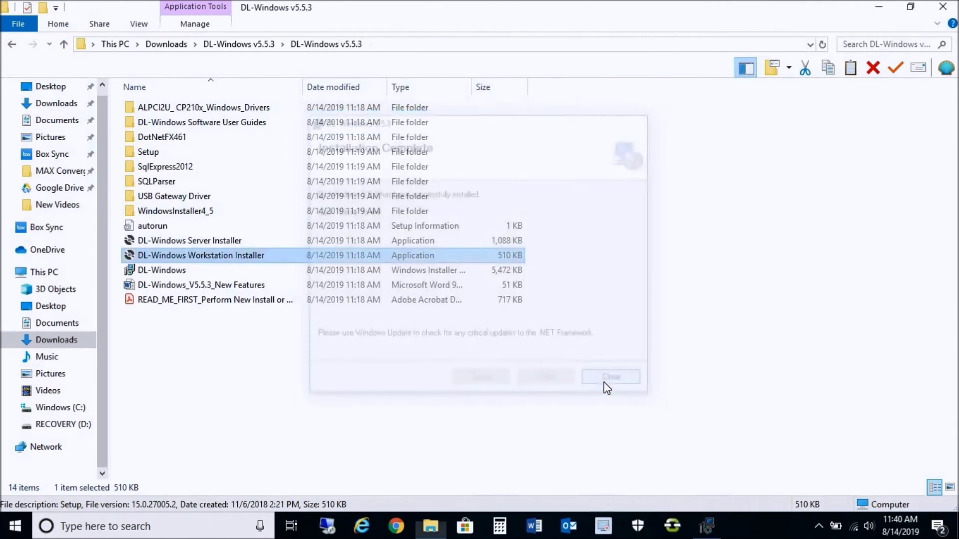
click(947, 11)
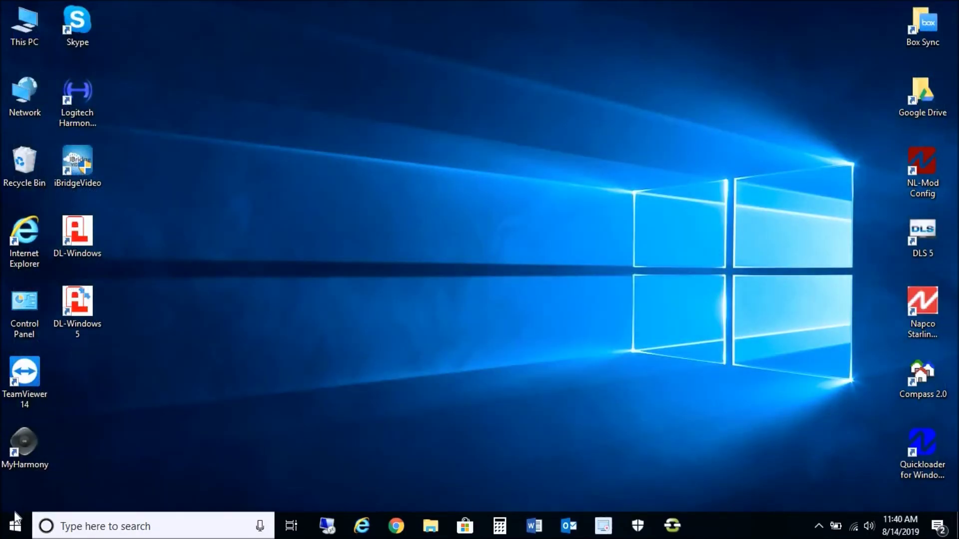
Open the Database Configuration utility of DL-Windows 5 from the installed programs.
click(19, 533)
click(56, 464)
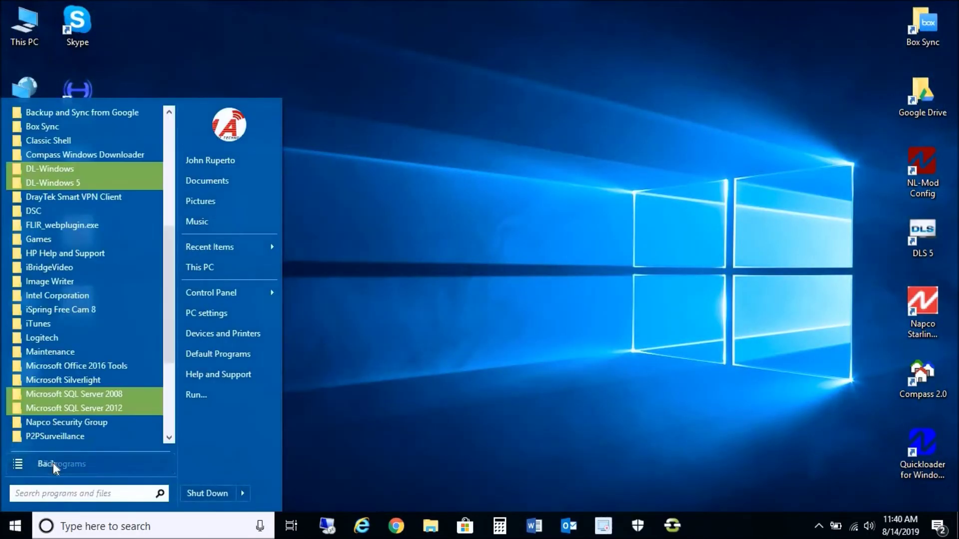
click(88, 178)
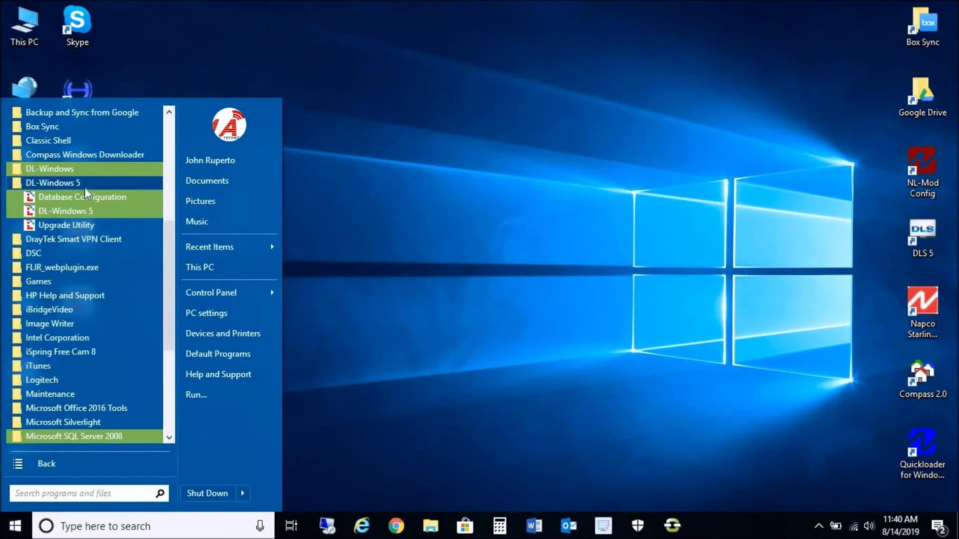
click(80, 198)
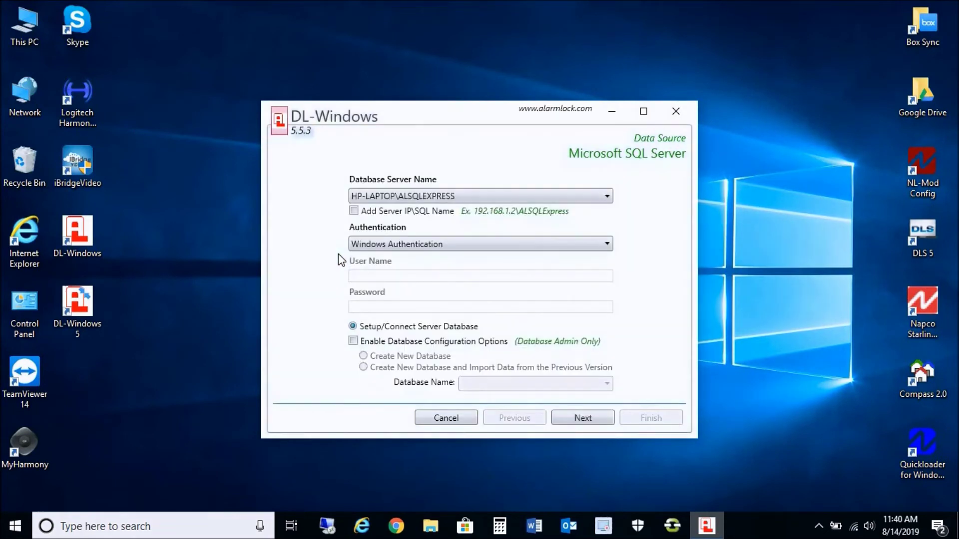
Select HP-LAPTOP\ALSQLEXPRESS as the database server and enable the database configuration options.
click(436, 194)
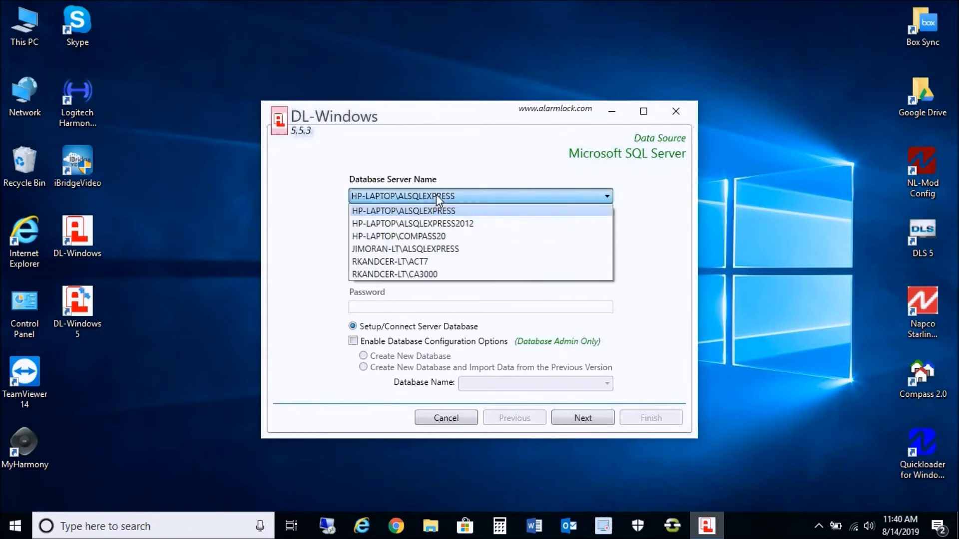
click(414, 212)
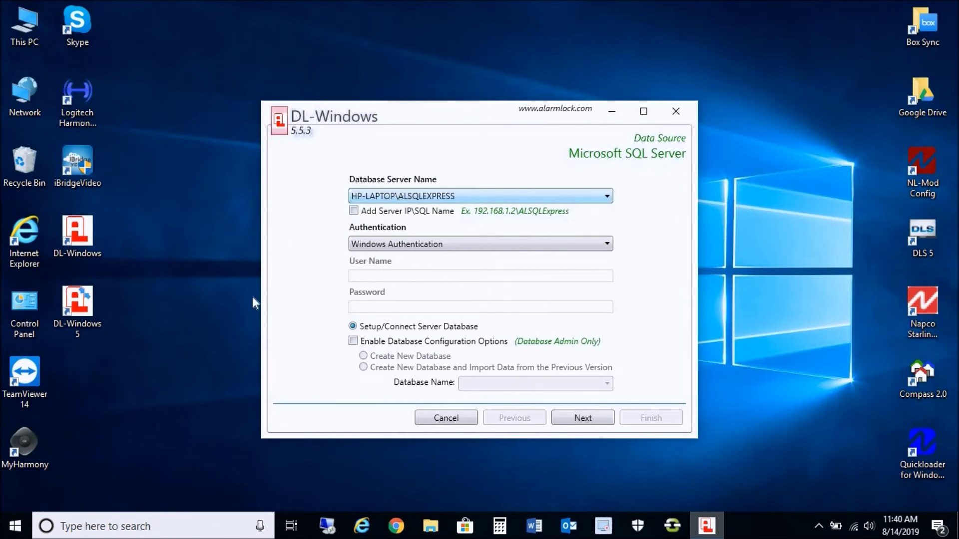
click(354, 341)
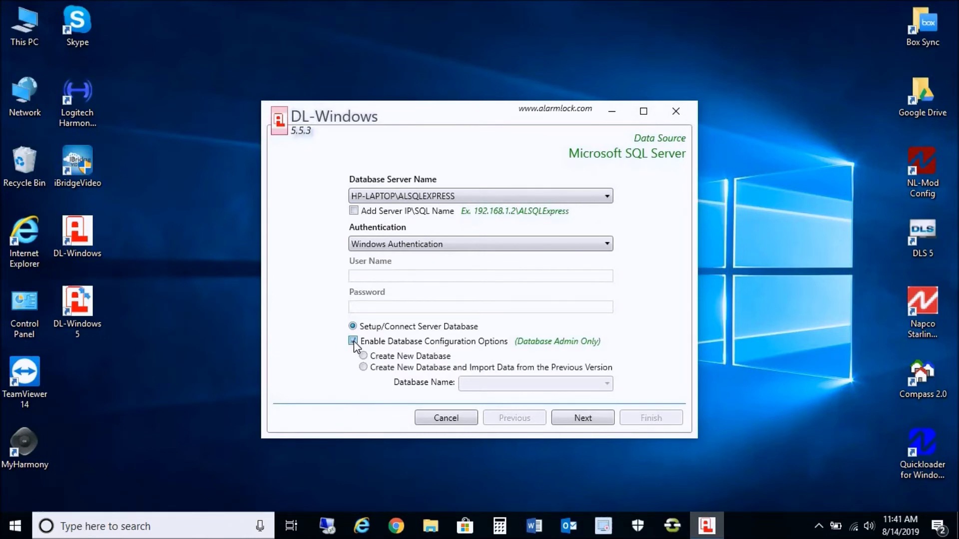
Create a new database importing the previous version's data from AlarmLock 5.2.3.23, leave server mode off, and finish the configuration.
click(380, 368)
click(481, 381)
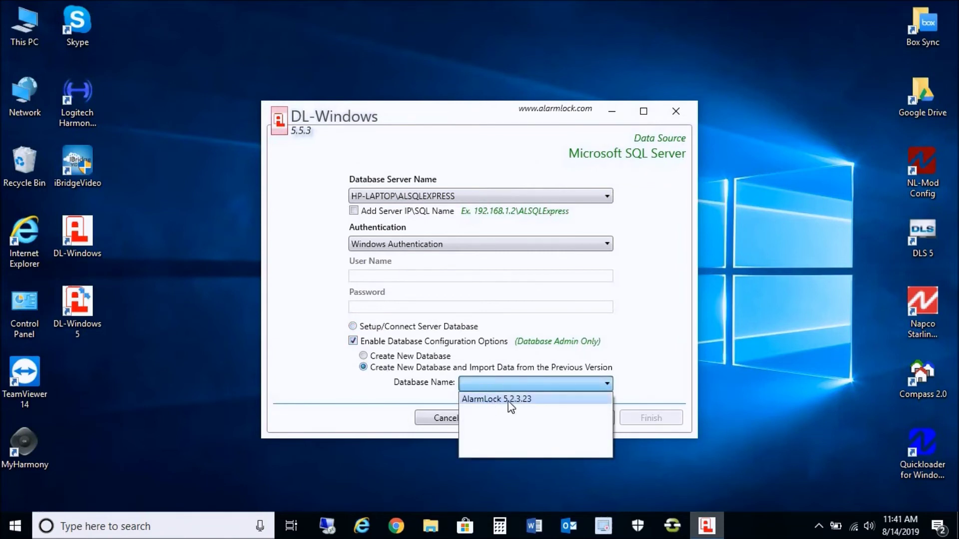
click(508, 399)
click(583, 418)
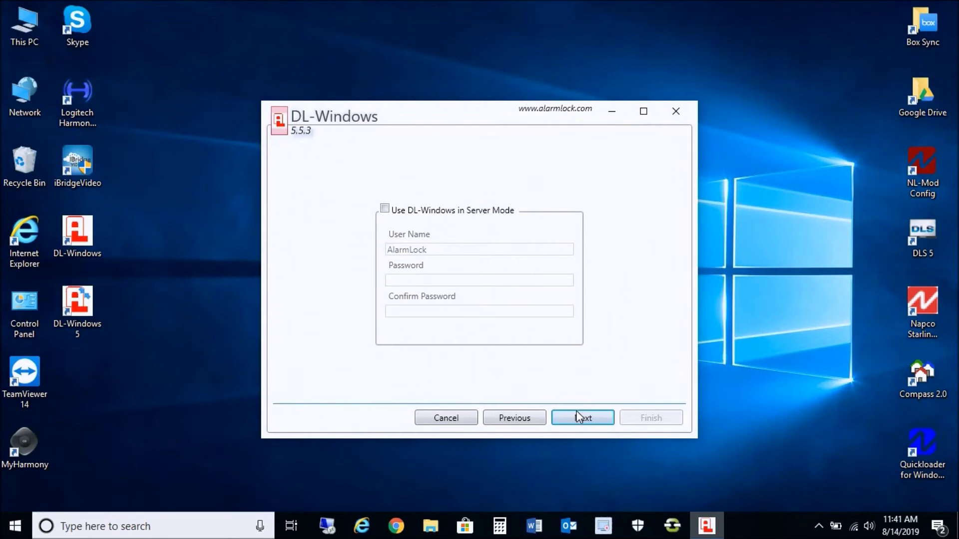
click(579, 419)
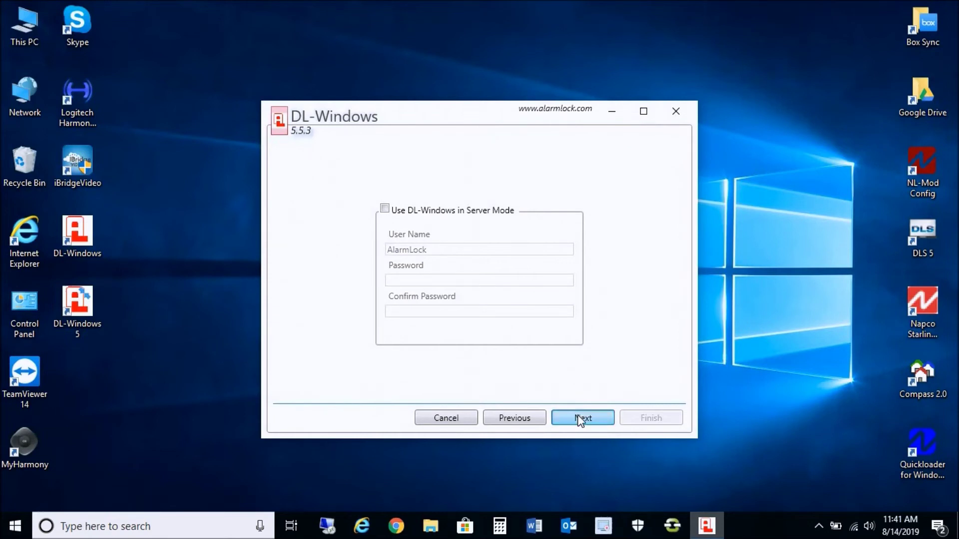
click(647, 419)
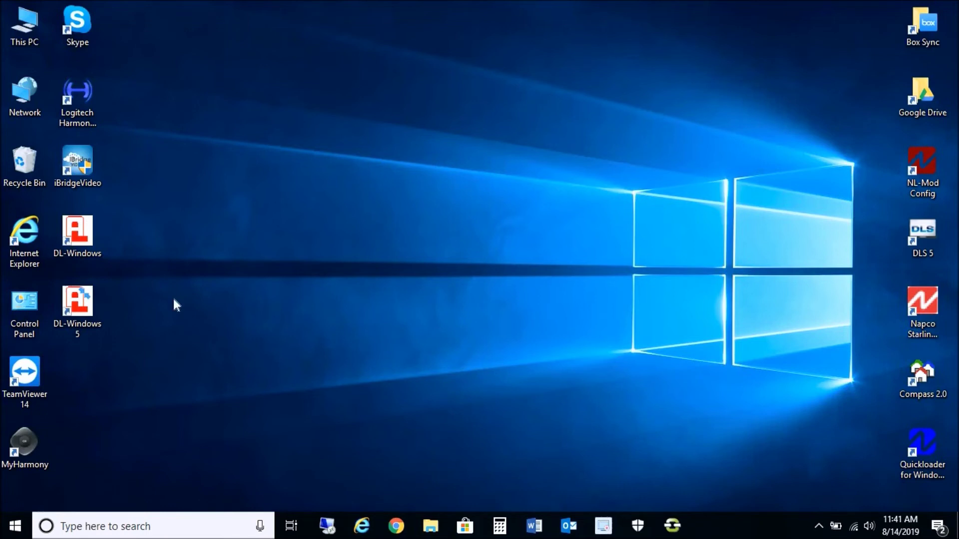
Launch DL-Windows 5, log on as Admin with the password left blank, and select the High School account.
double_click(74, 315)
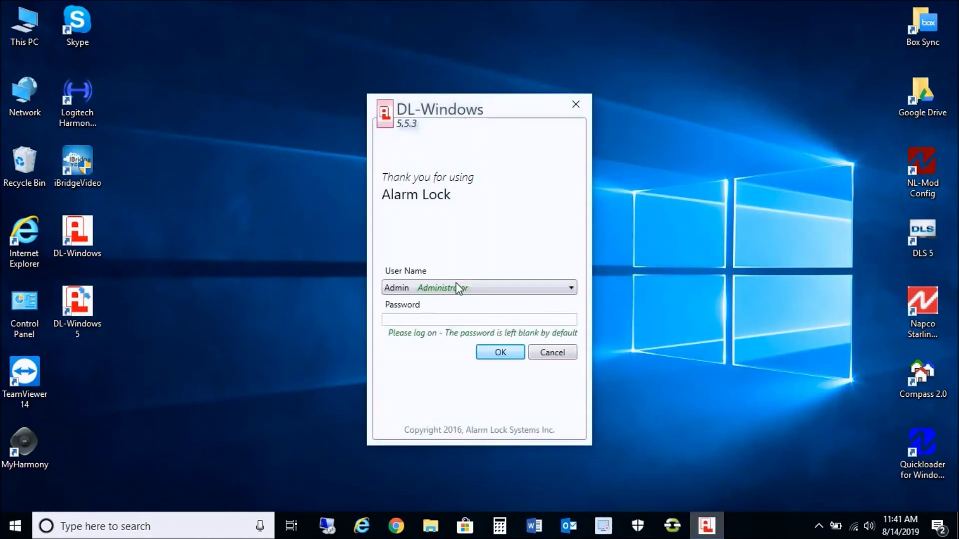
click(492, 352)
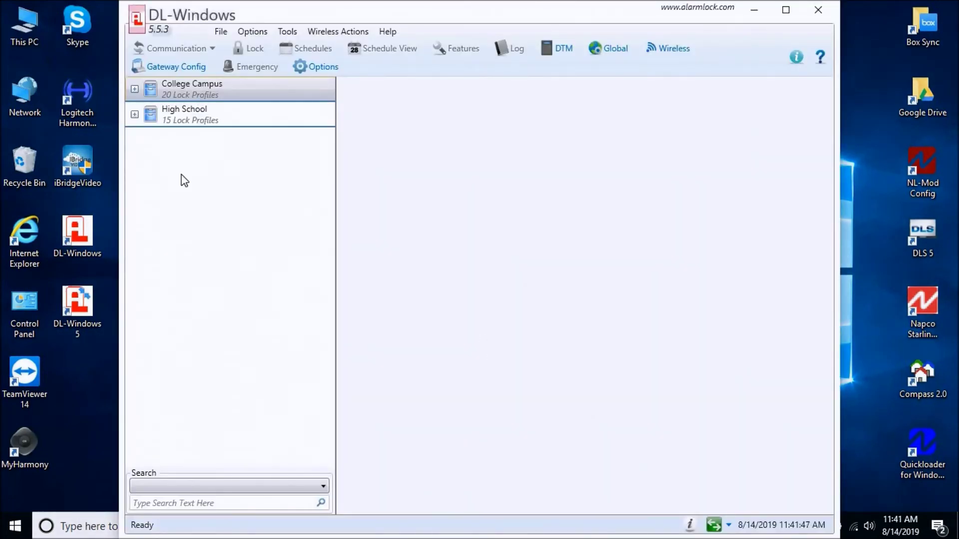
click(189, 125)
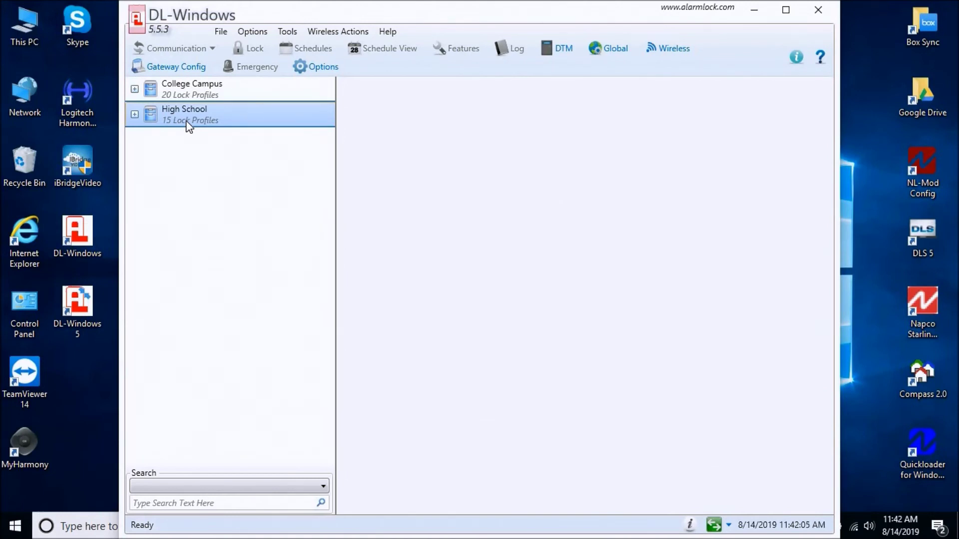
Back up the database to the Backup folder as AlarmLock.5.5.3-8-14-19 and dismiss the completion message.
click(287, 33)
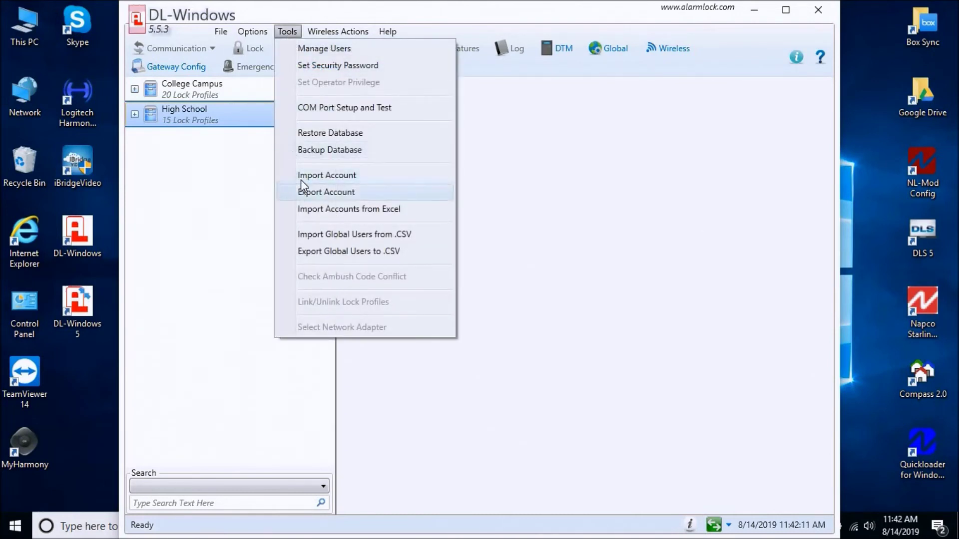
click(304, 151)
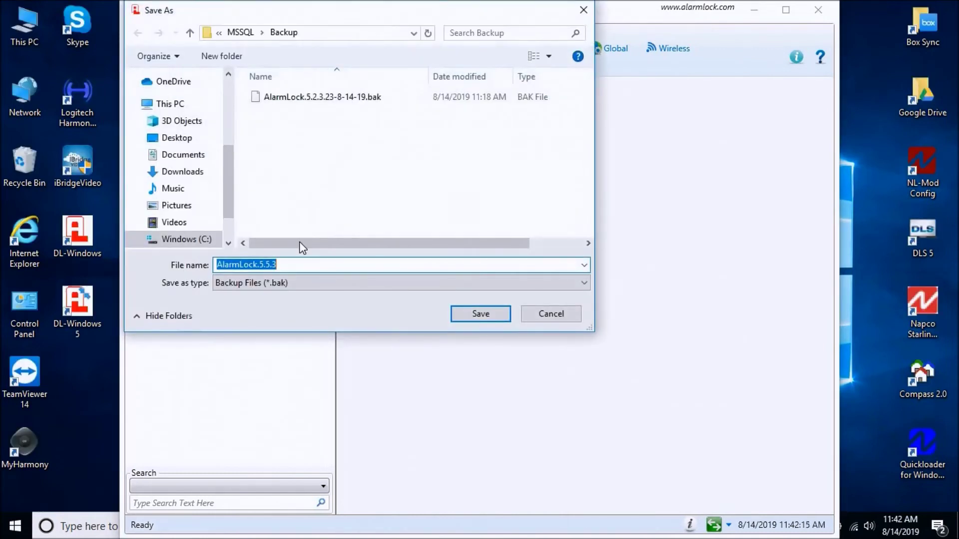
click(296, 265)
text(-)
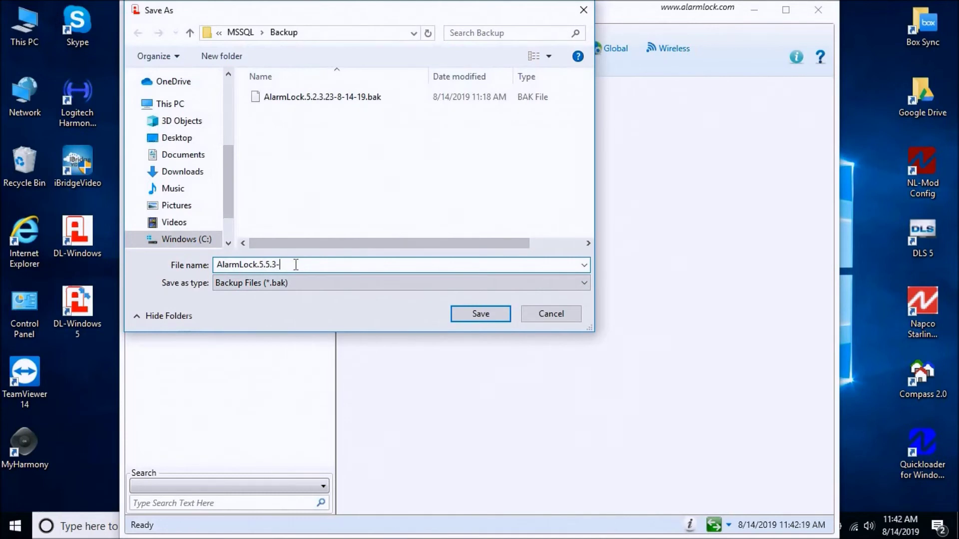
text(8-14-19)
click(463, 313)
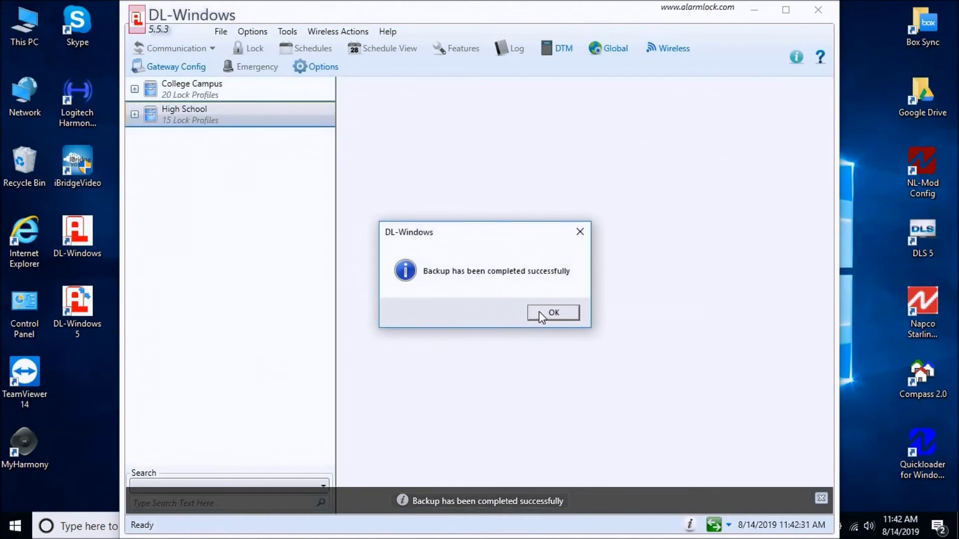
click(539, 314)
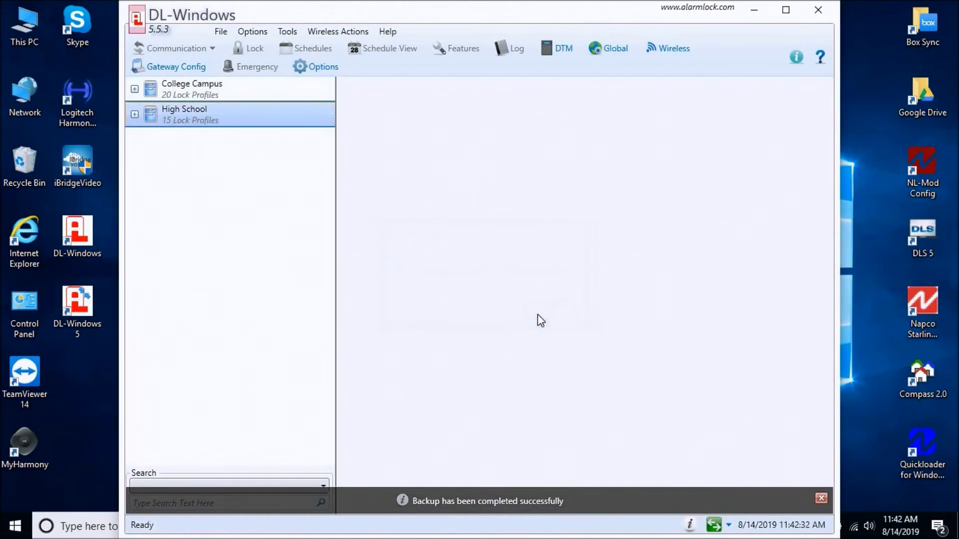
Exit DL-Windows and open the Database Configuration utility of DL-Windows 5 from the installed programs.
click(818, 11)
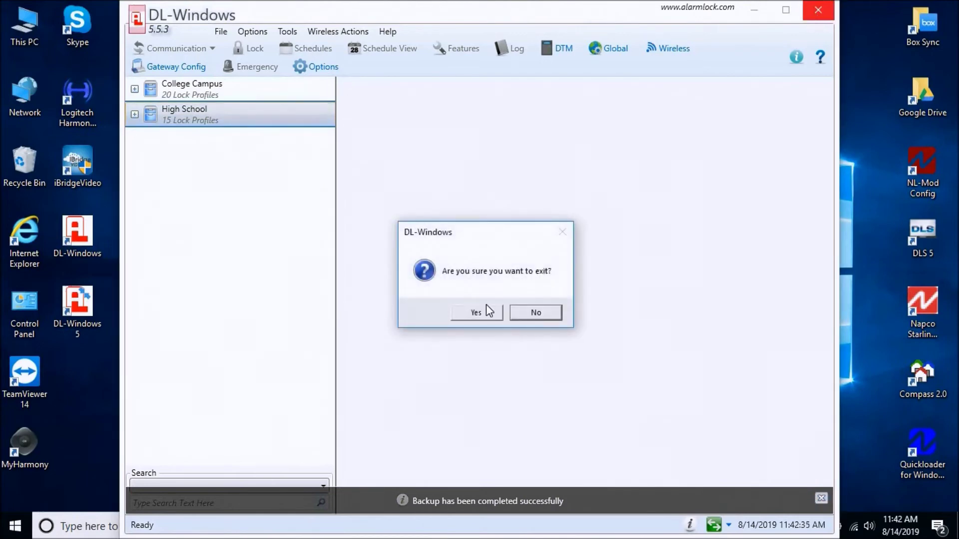
click(466, 318)
click(15, 526)
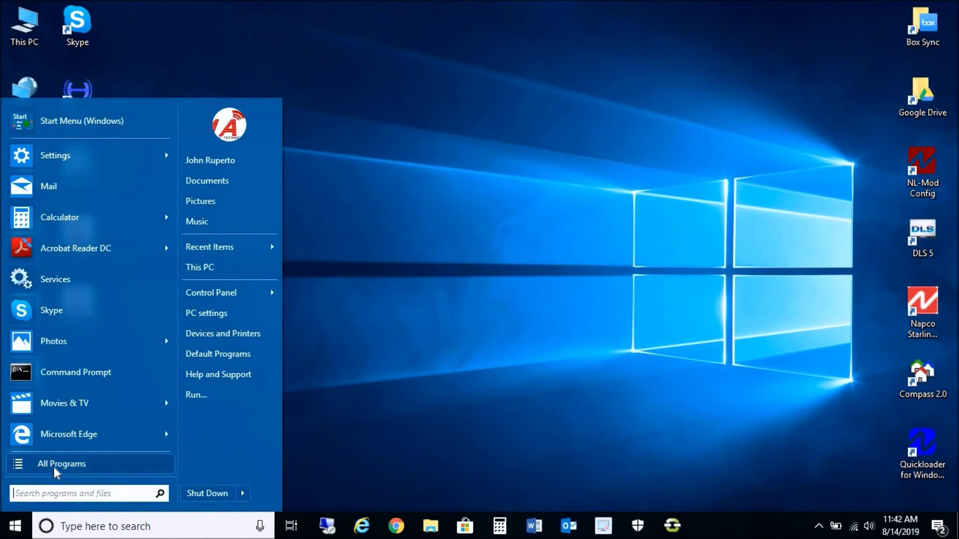
click(53, 465)
click(56, 188)
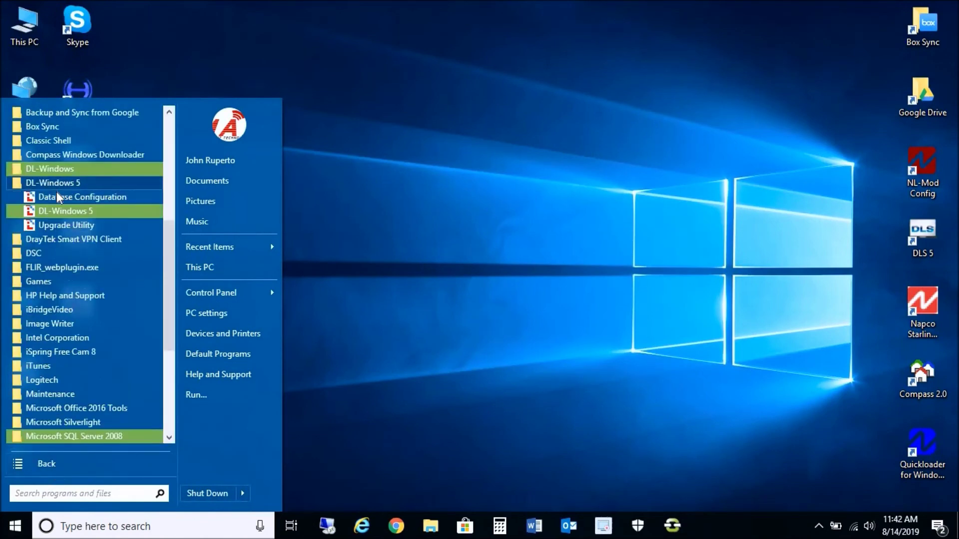
click(56, 200)
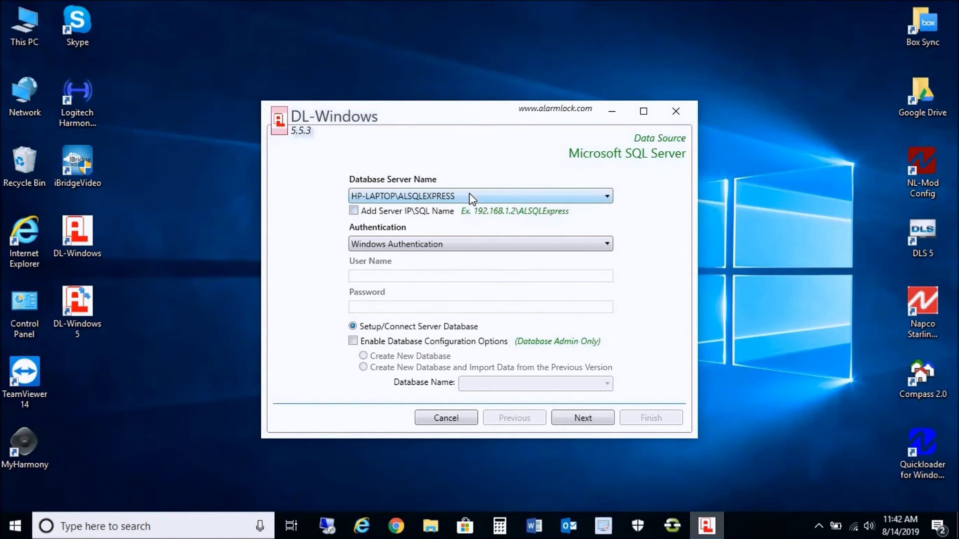
Create a new database on the HP-LAPTOP\ALSQLEXPRESS2012 server with server mode left off and finish the configuration.
click(469, 193)
click(446, 223)
click(353, 340)
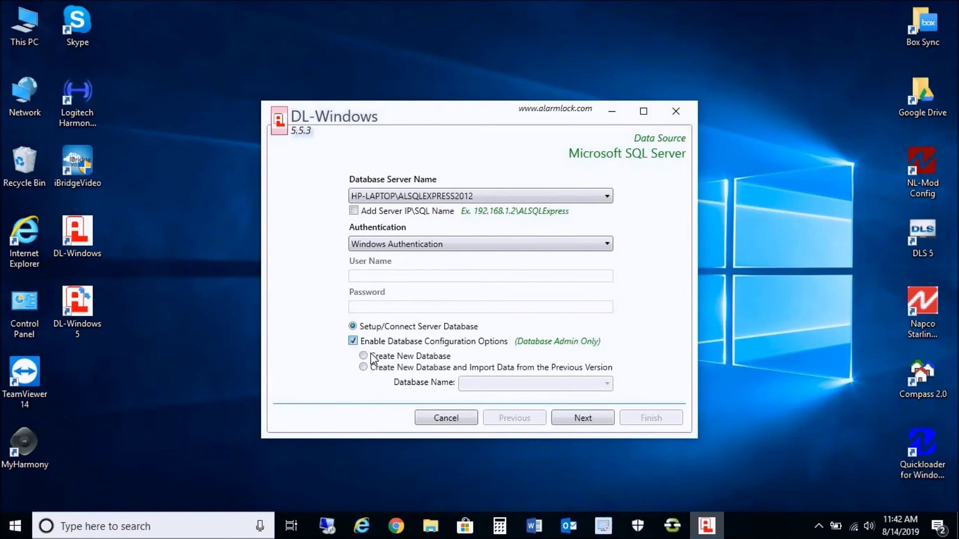
click(364, 357)
click(579, 417)
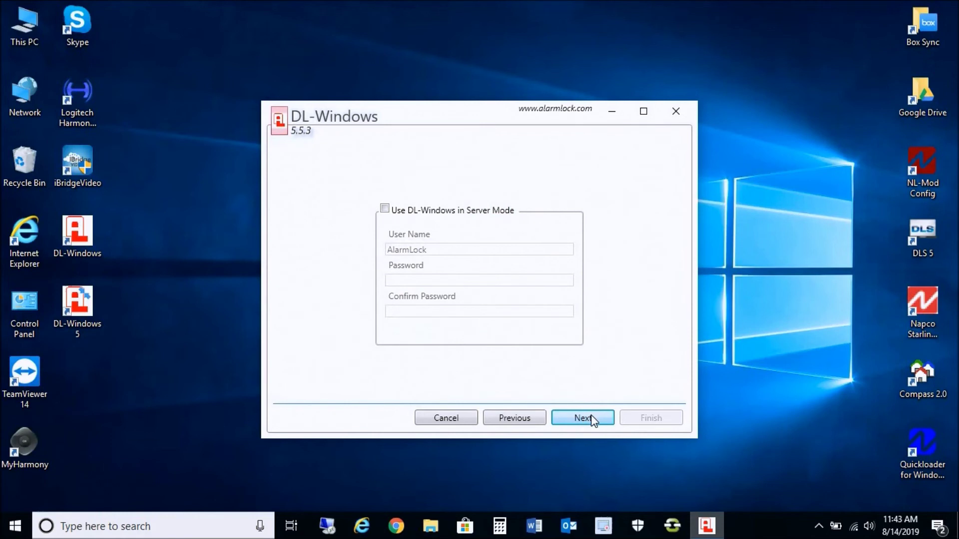
click(592, 420)
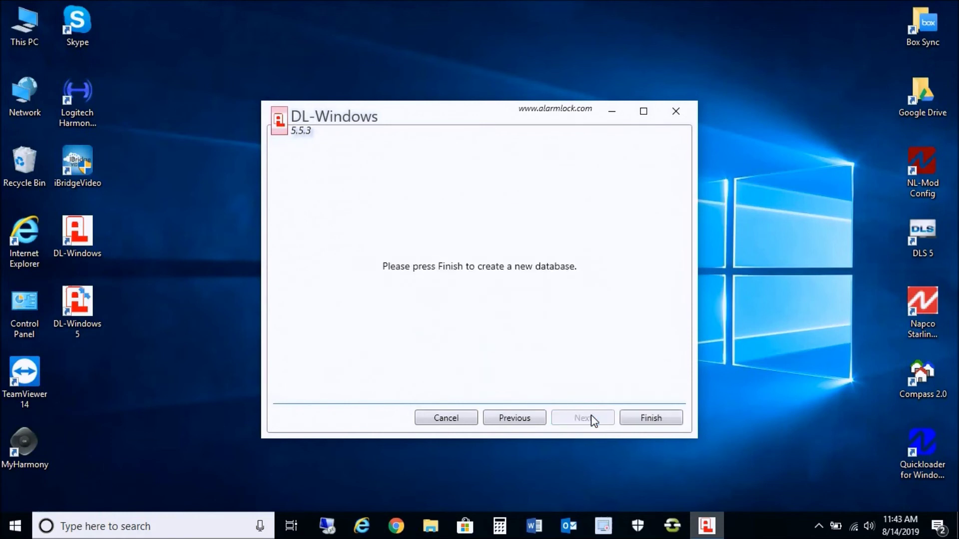
click(637, 419)
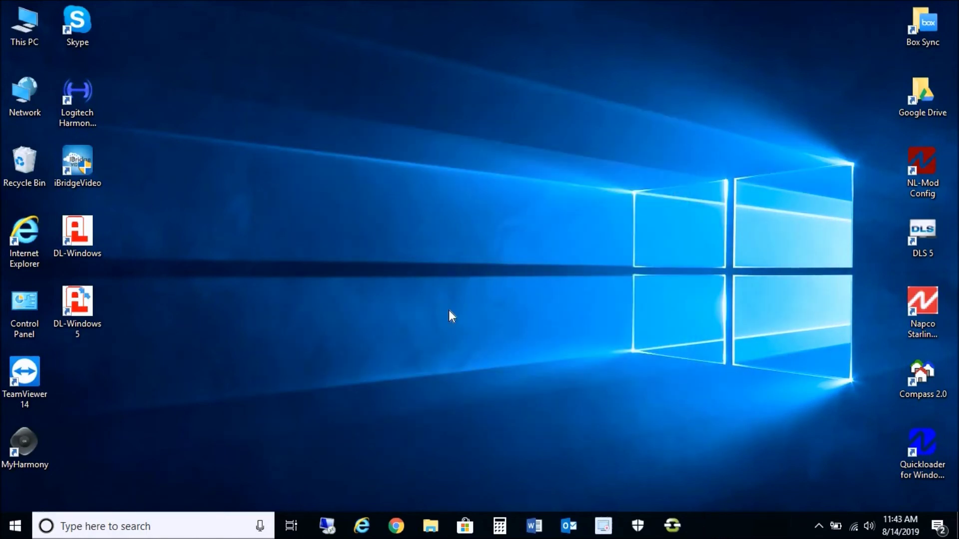
Launch DL-Windows 5, log on as Admin with the password left blank, and maximize its window.
double_click(86, 304)
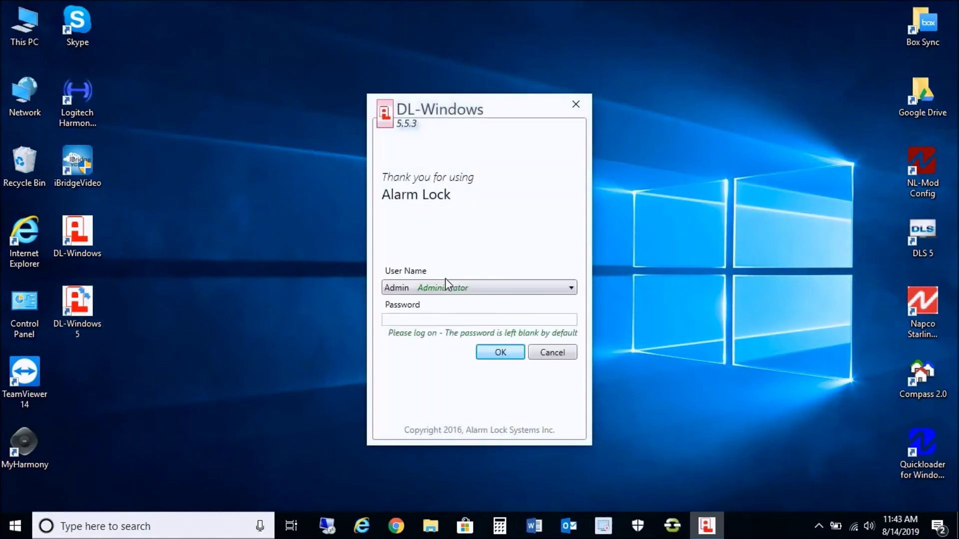
click(500, 353)
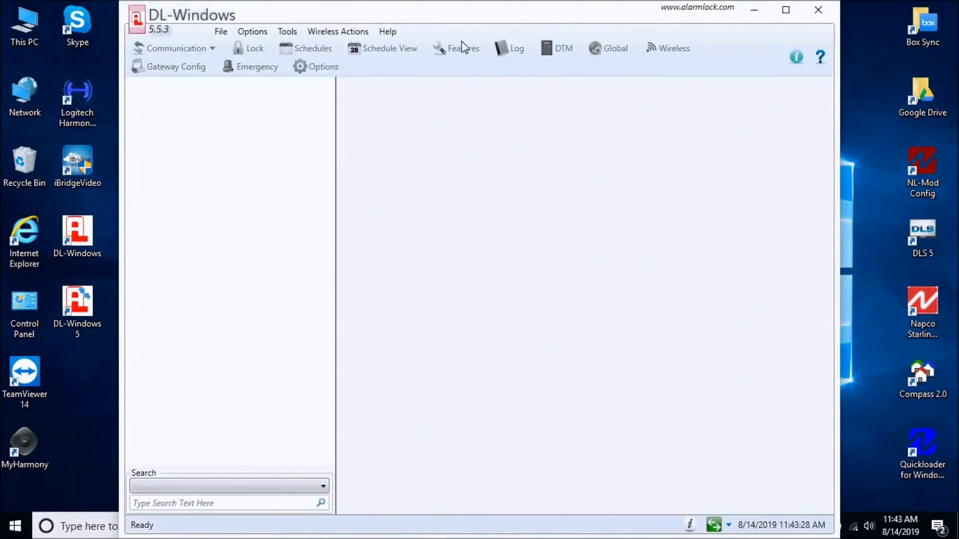
double_click(456, 14)
Check the version and data source in the DL-Windows About information, then close it.
click(261, 26)
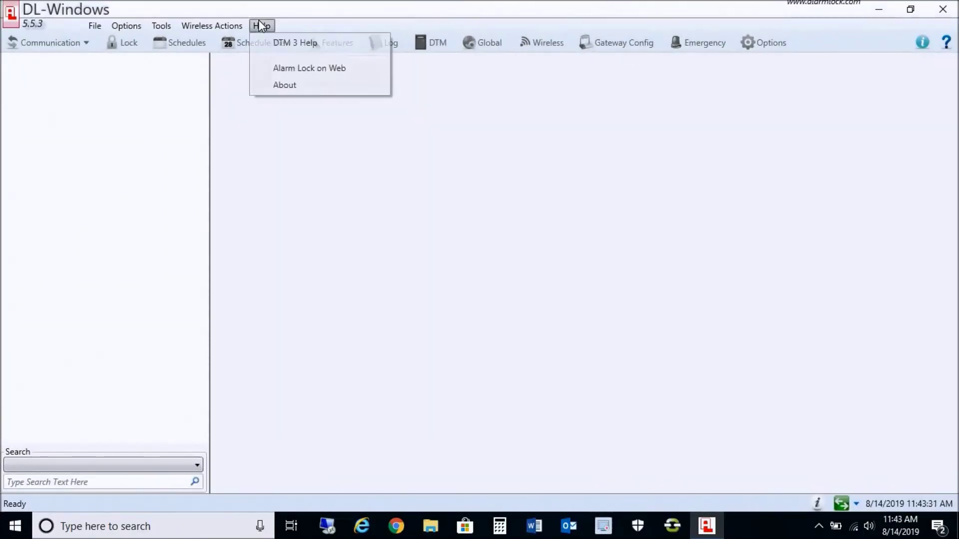
click(280, 84)
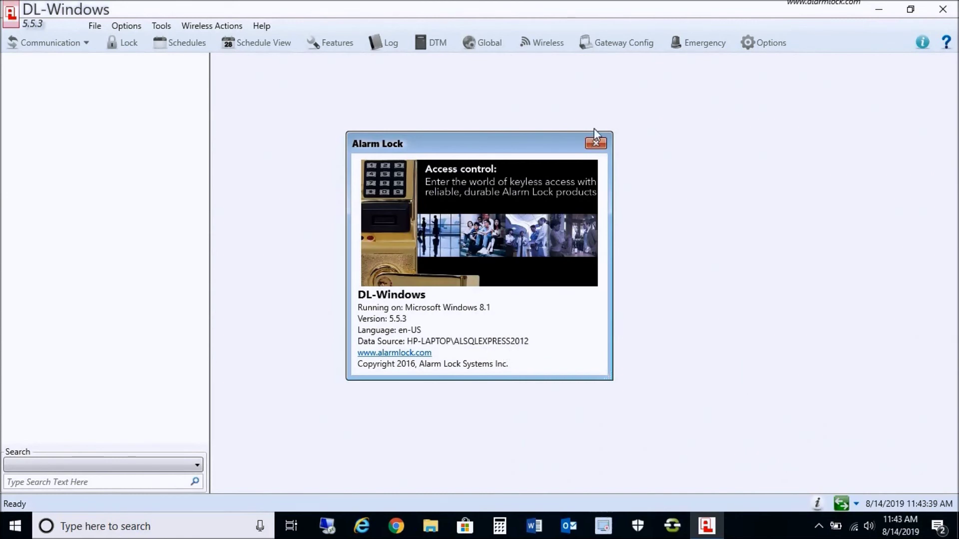
click(596, 144)
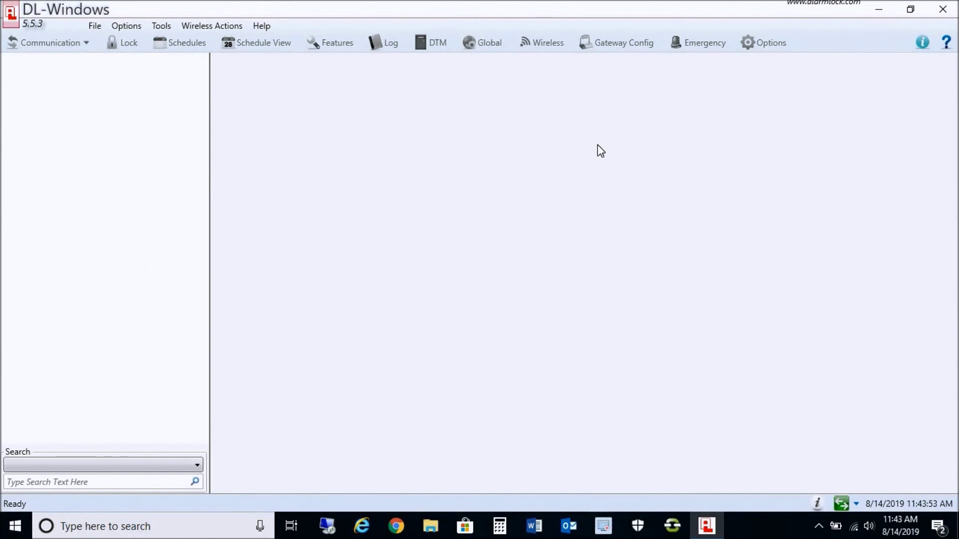
Switch to a maximized File Explorer window and open the Microsoft SQL Server folder under Program Files on drive C.
click(432, 532)
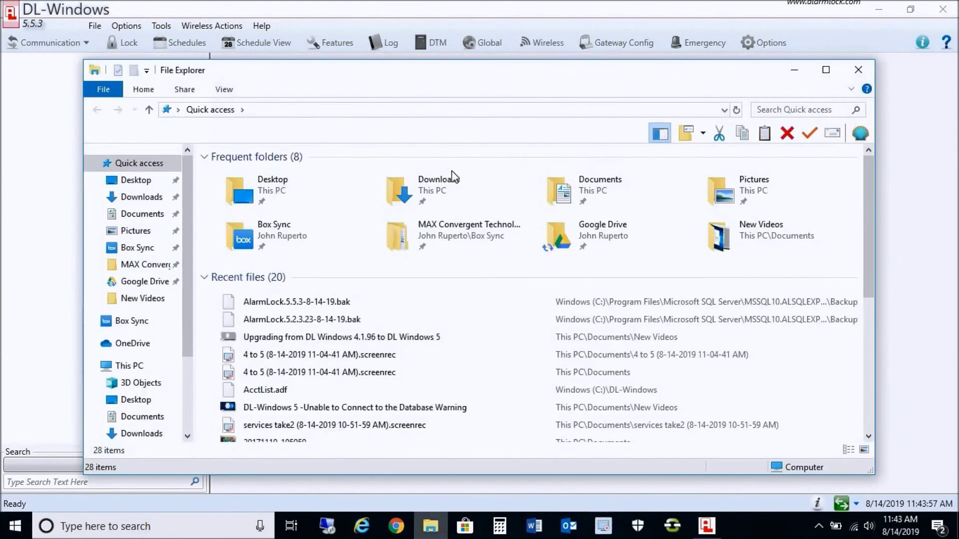
double_click(465, 73)
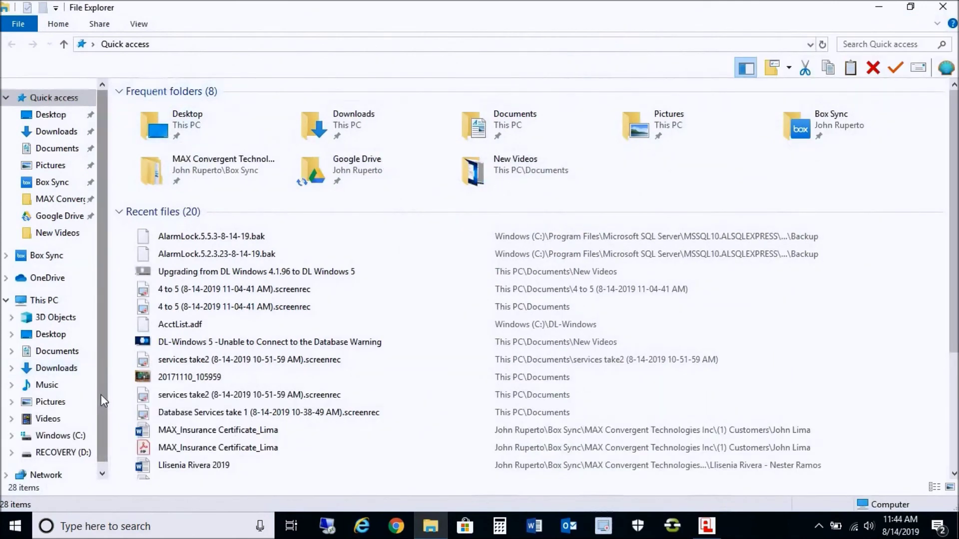
scroll(97, 397, down, 2)
click(53, 409)
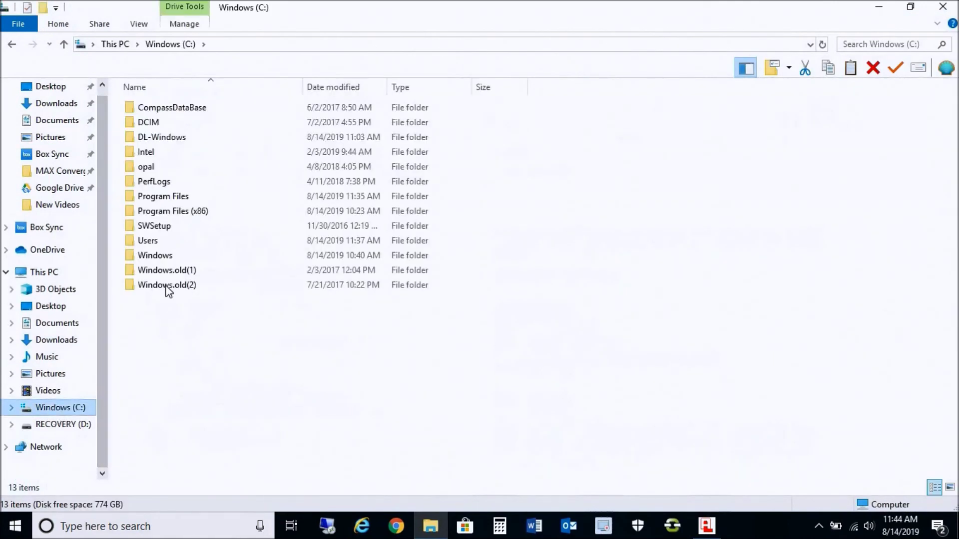
click(186, 200)
double_click(186, 200)
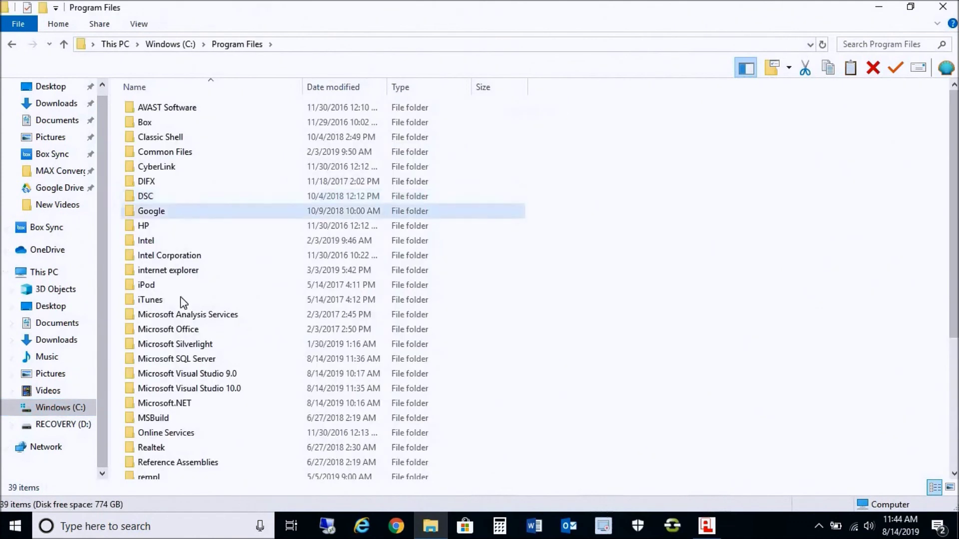
double_click(203, 360)
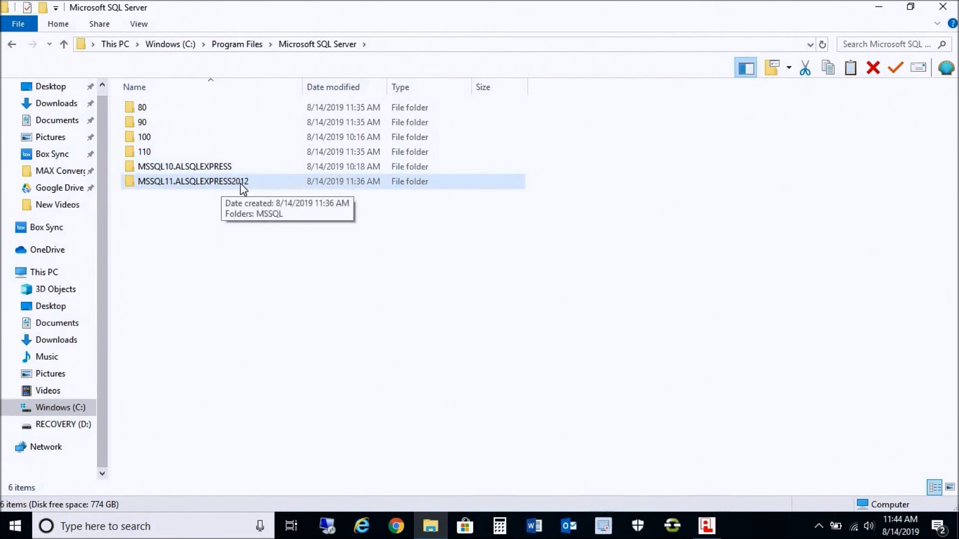
Open the Backup folder inside MSSQL10.ALSQLEXPRESS\MSSQL and locate the AlarmLock 5.5.3 and 5.2.3.23 backup files.
double_click(209, 169)
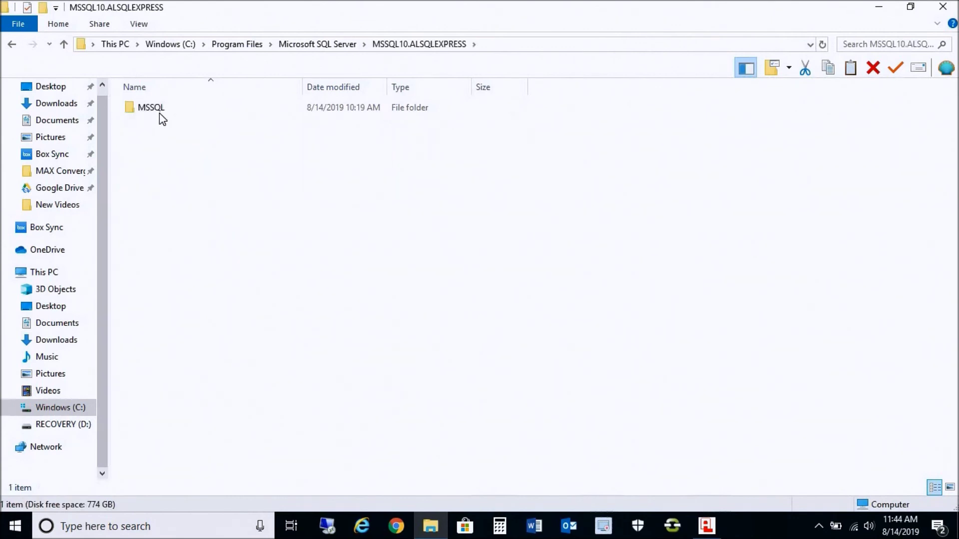
double_click(153, 108)
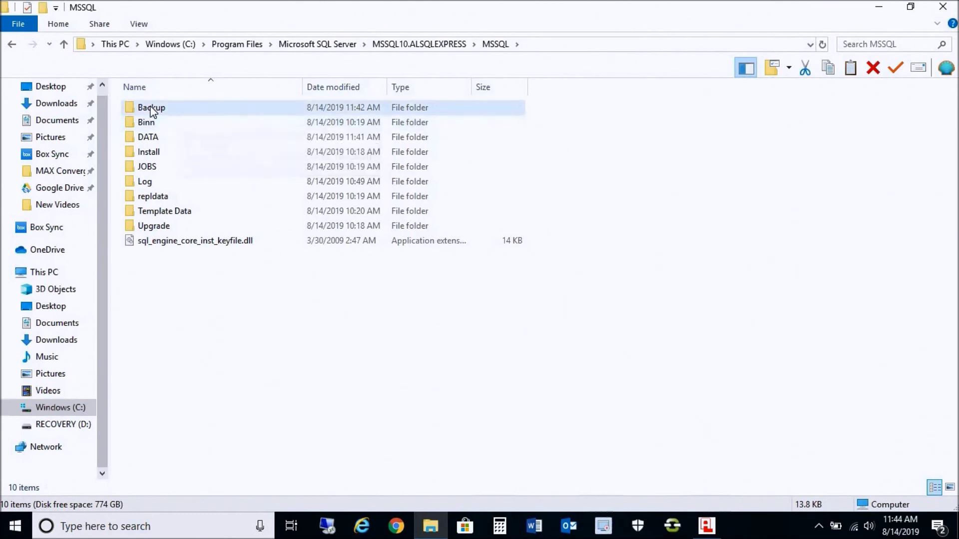
double_click(151, 107)
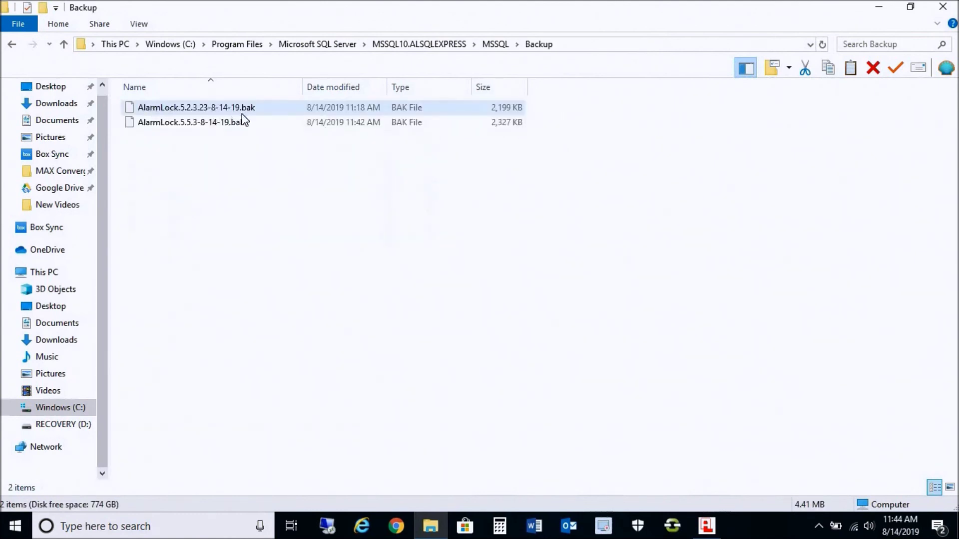
click(182, 125)
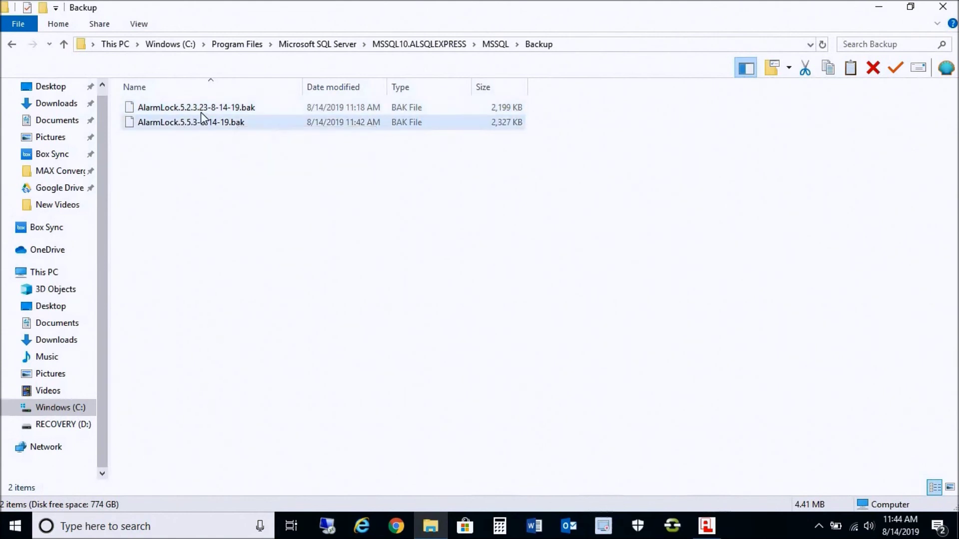
click(191, 113)
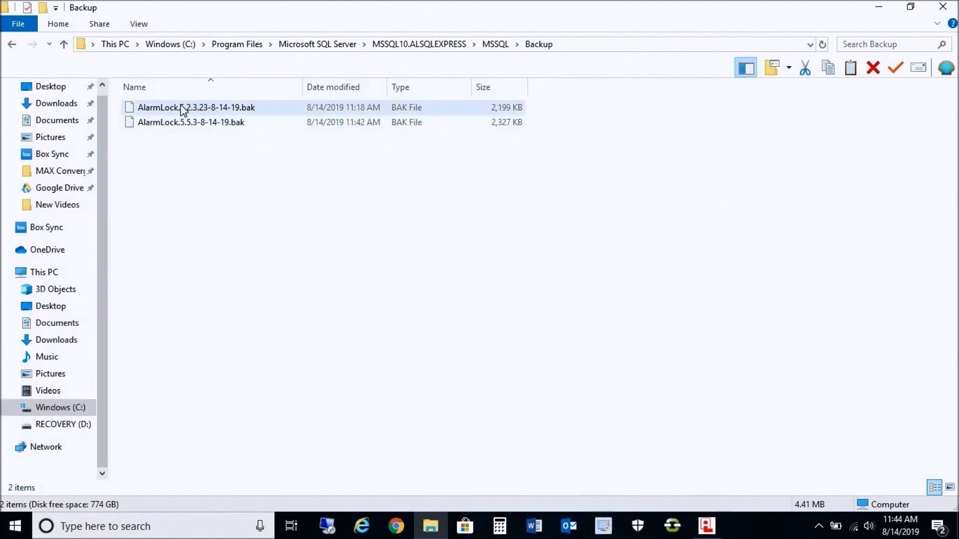
Copy the AlarmLock.5.5.3-8-14-19.bak backup file from the MSSQL10.ALSQLEXPRESS Backup folder.
click(191, 123)
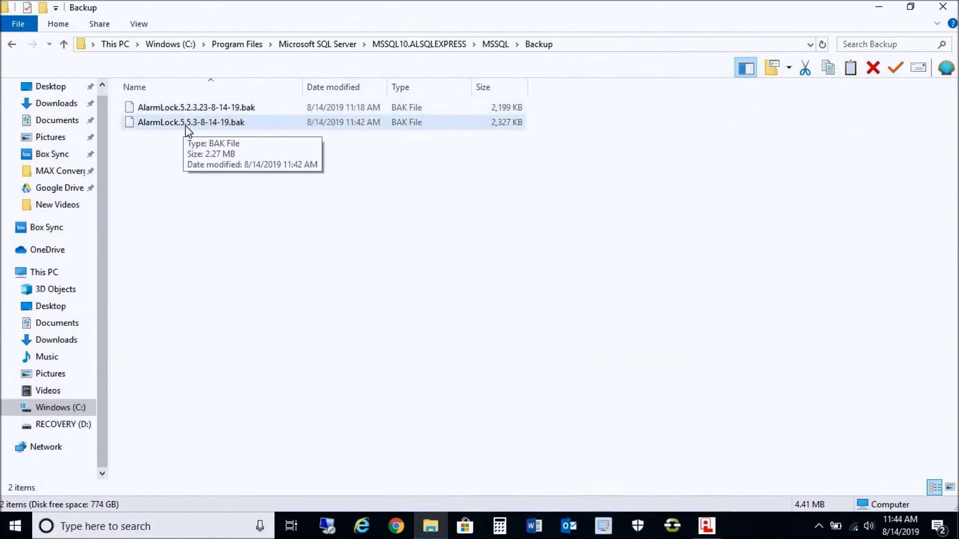
right_click(192, 126)
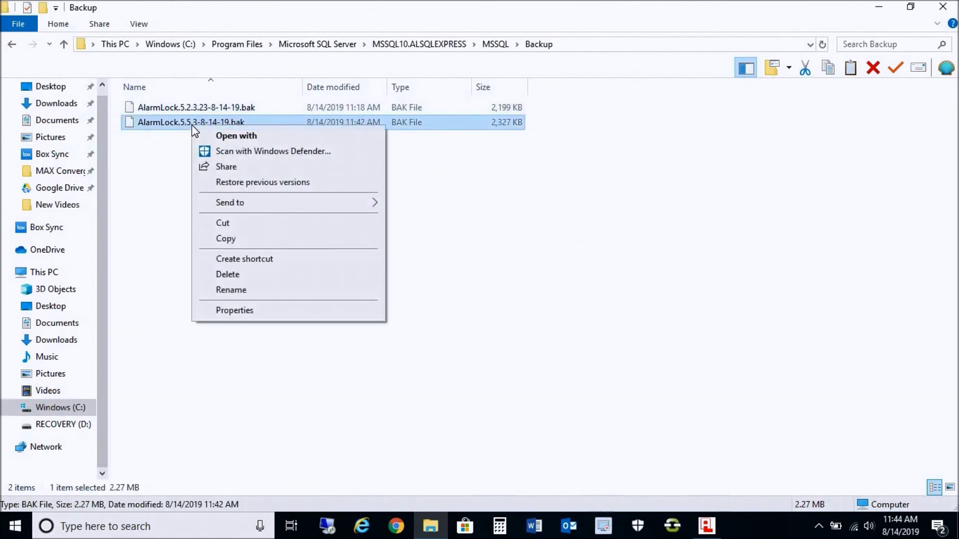
click(224, 241)
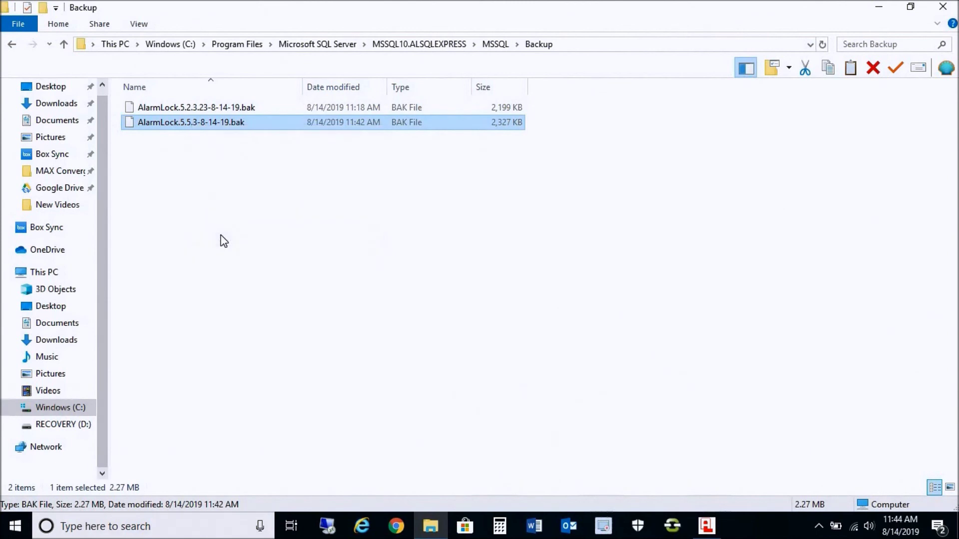
Go back to the Microsoft SQL Server folder and open MSSQL11.ALSQLEXPRESS2012\MSSQL\Backup, granting permanent access to it.
click(13, 45)
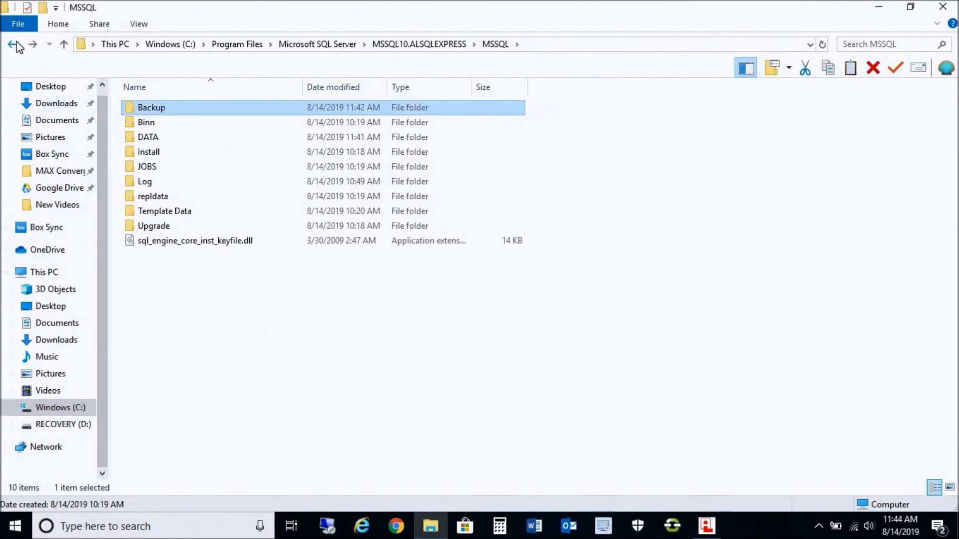
click(13, 44)
click(12, 44)
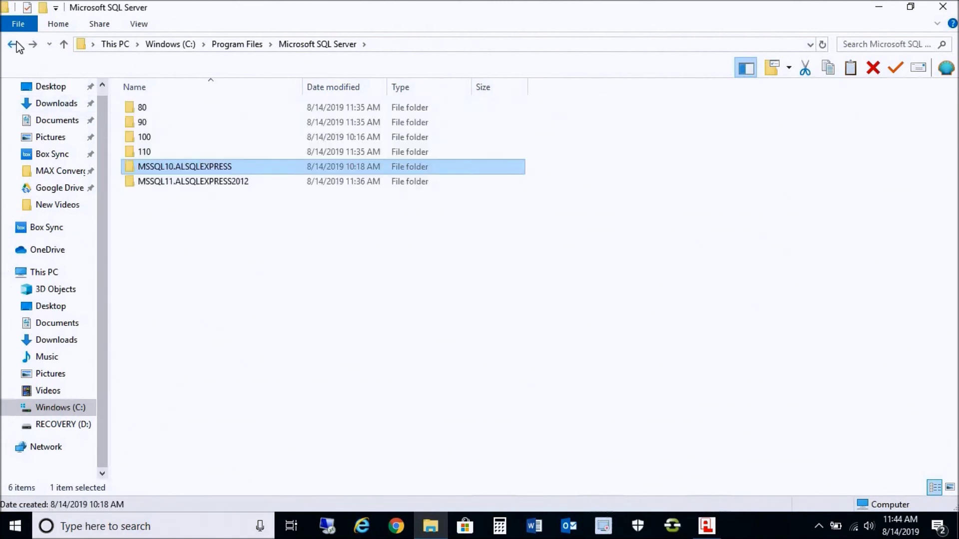
click(209, 183)
double_click(208, 181)
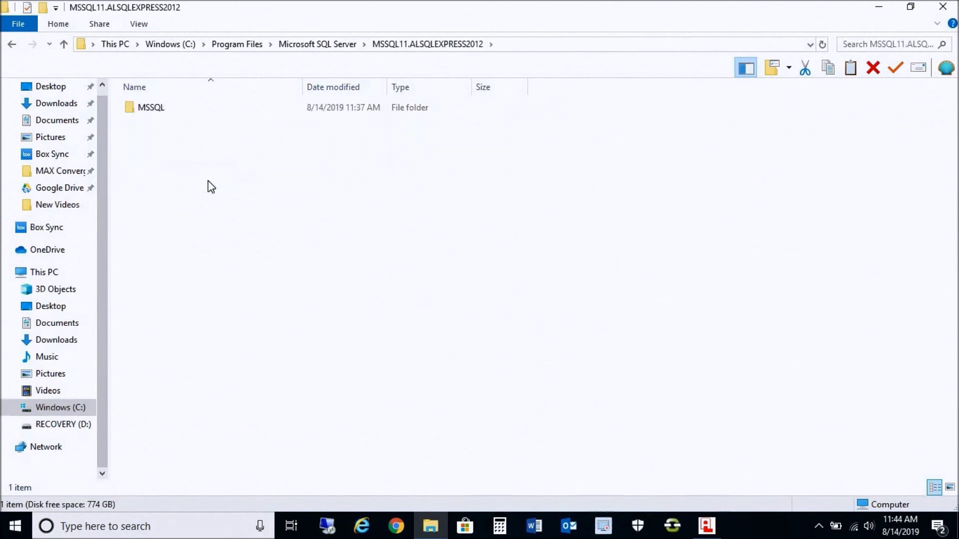
double_click(165, 104)
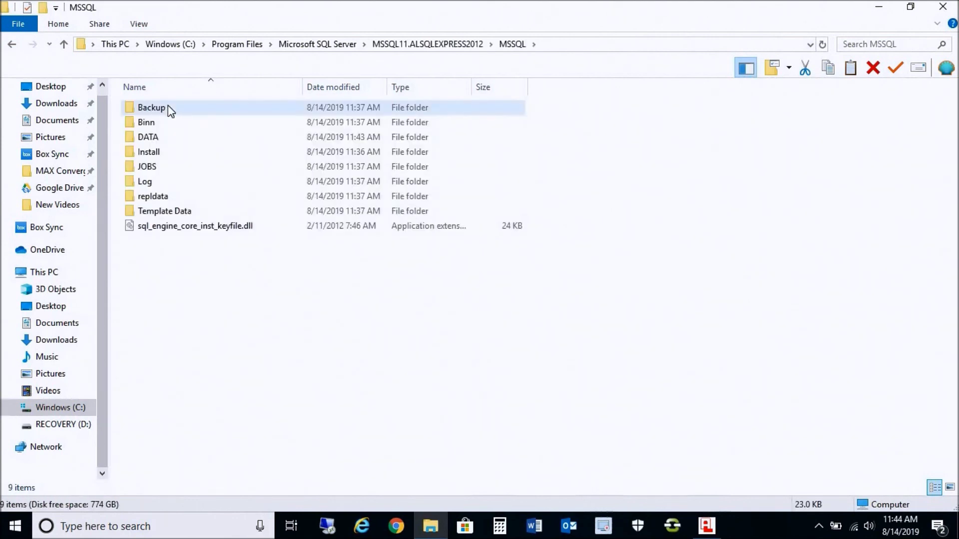
double_click(166, 109)
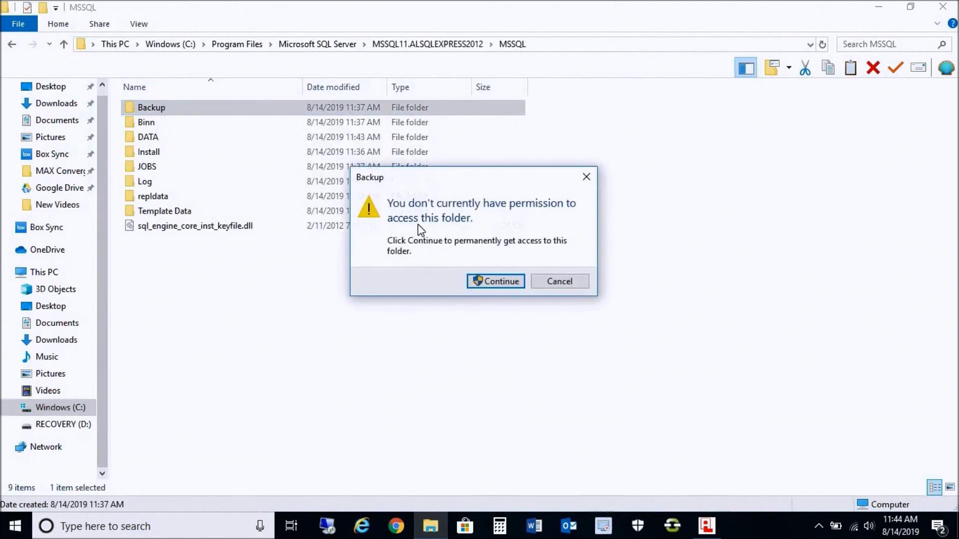
click(498, 281)
Paste the copied AlarmLock 5.5.3 backup file into the SQL 2012 Backup folder and minimize File Explorer.
right_click(273, 159)
click(313, 262)
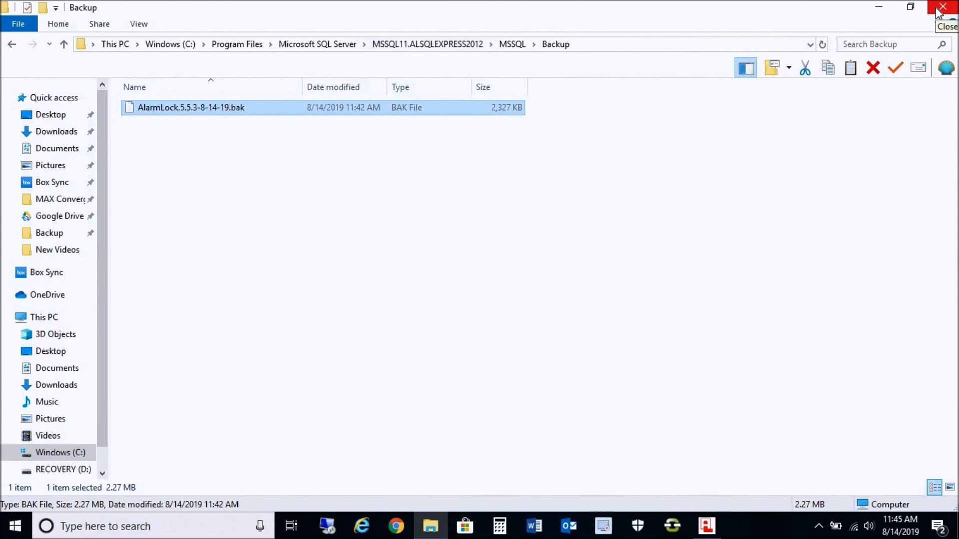
click(881, 5)
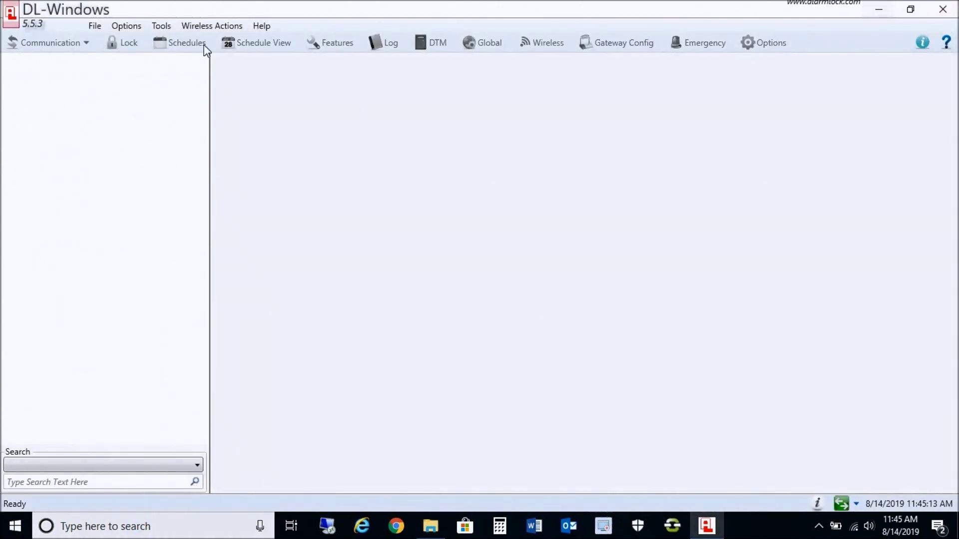
Restore the DL-Windows database from AlarmLock.5.5.3-8-14-19.bak in the Backup folder.
click(163, 29)
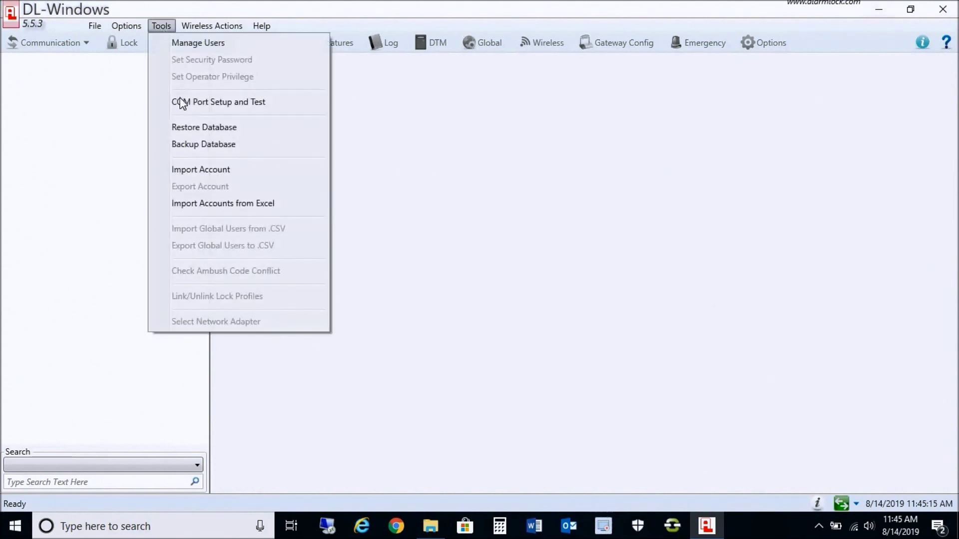
click(193, 131)
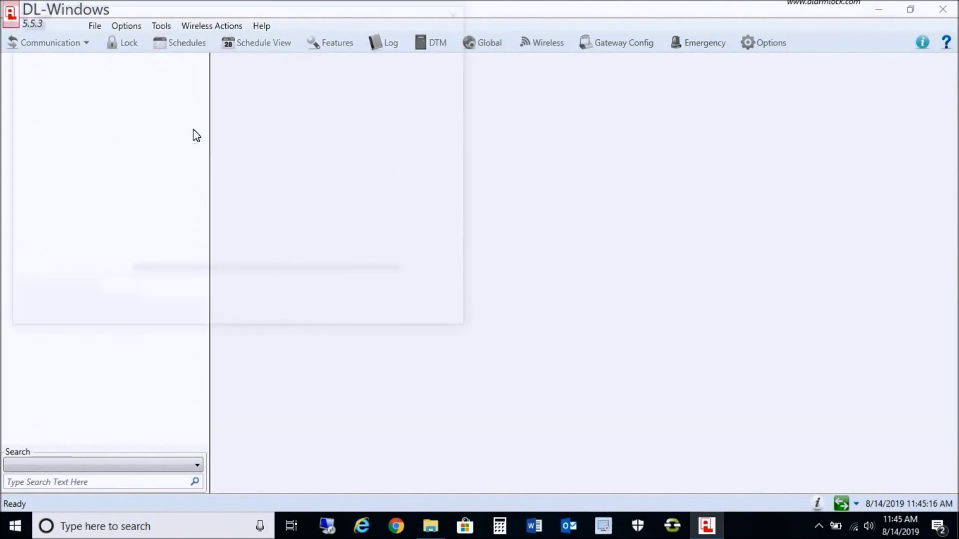
drag(259, 15, 453, 52)
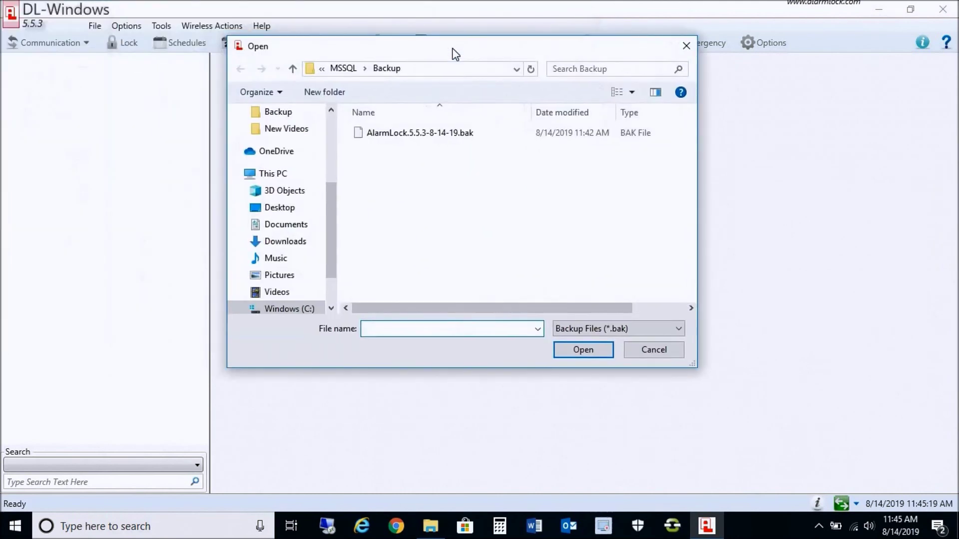
double_click(418, 132)
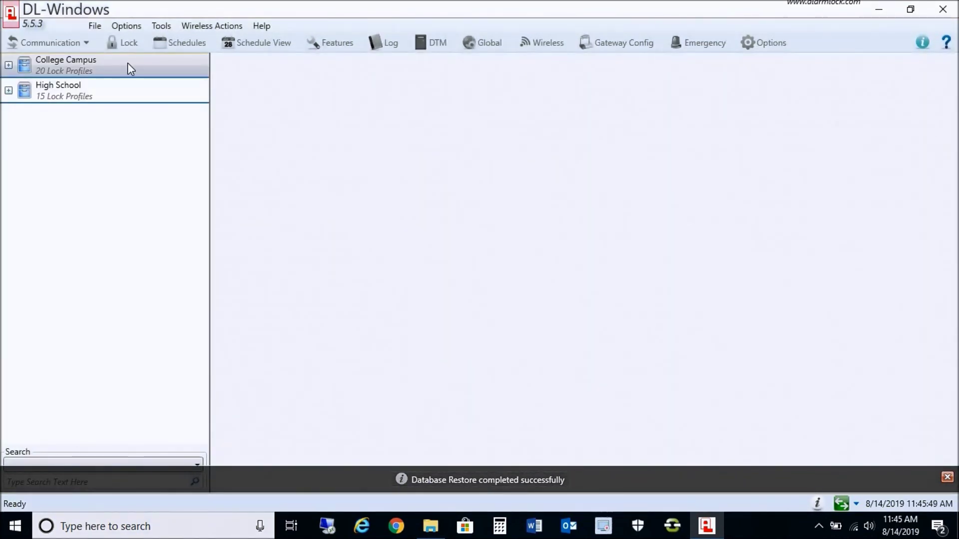
Check the restored accounts by expanding and collapsing College Campus, and expand High School to view its lock profiles.
click(61, 74)
click(10, 65)
click(10, 65)
double_click(60, 96)
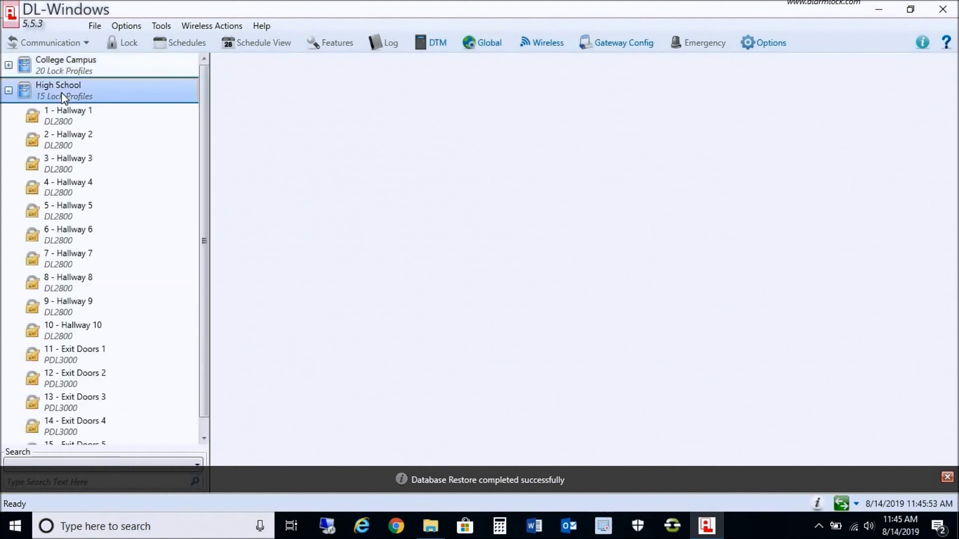
Review the lock data of Hallway 1 and the High School global users, then close both windows.
double_click(79, 117)
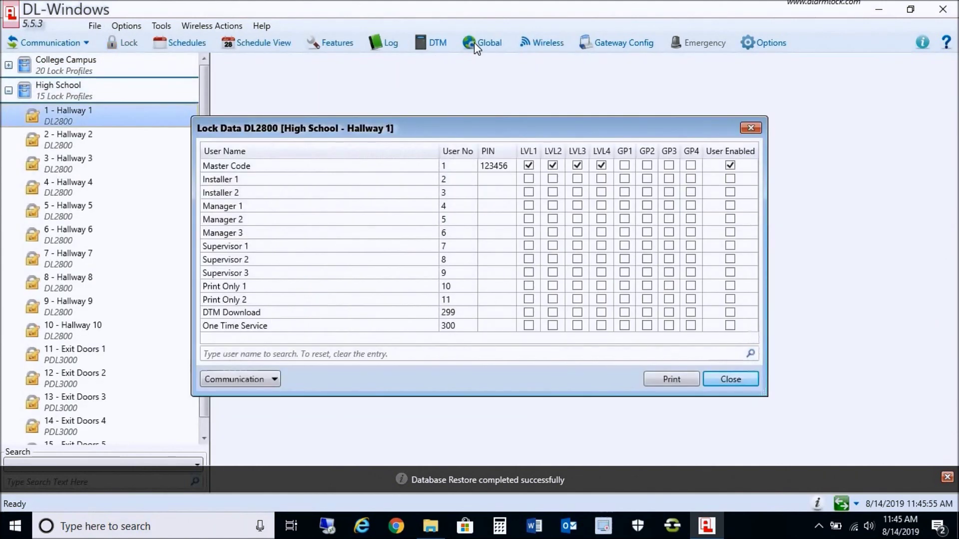
click(482, 41)
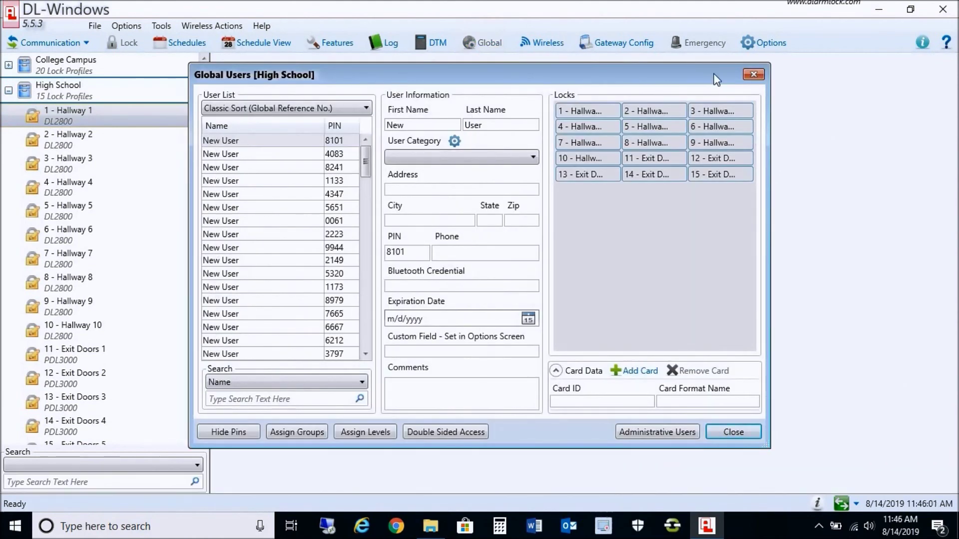
click(755, 75)
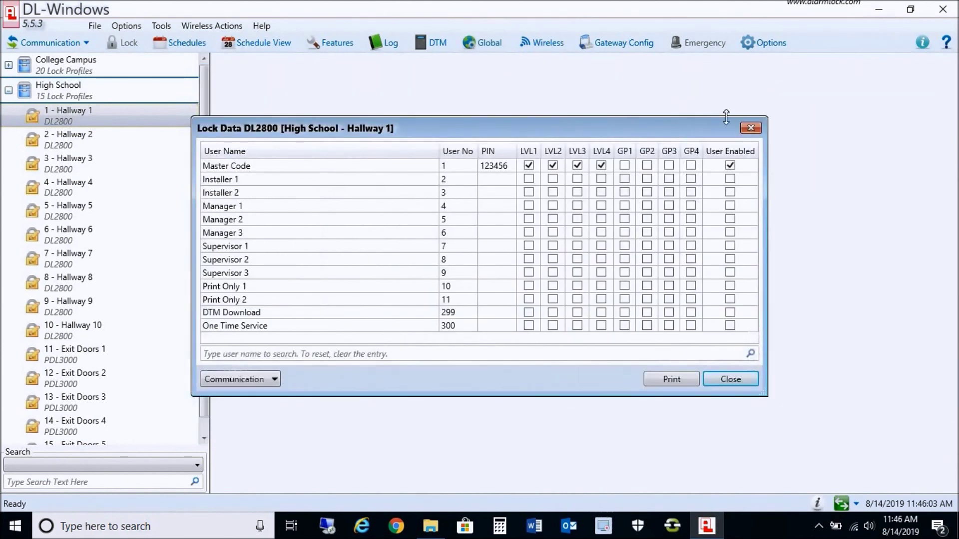
click(753, 128)
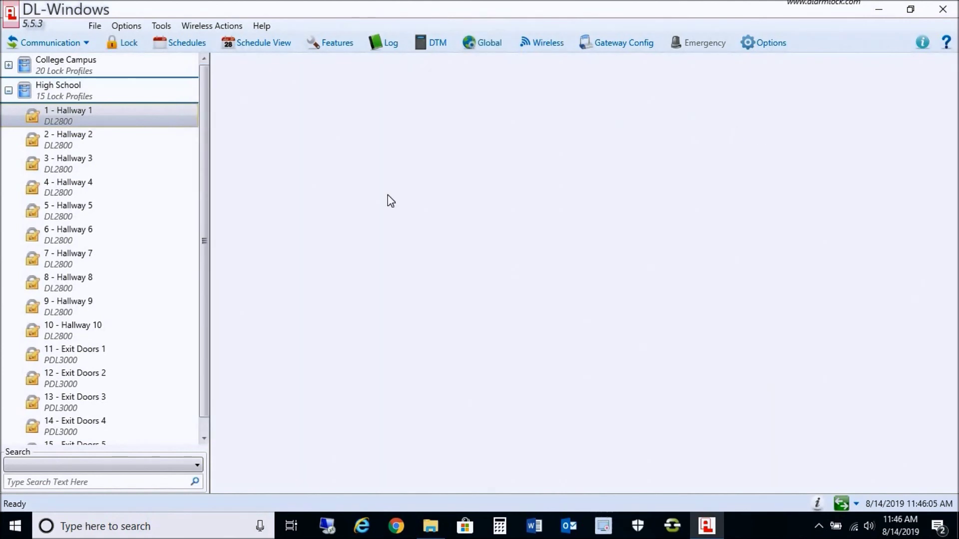